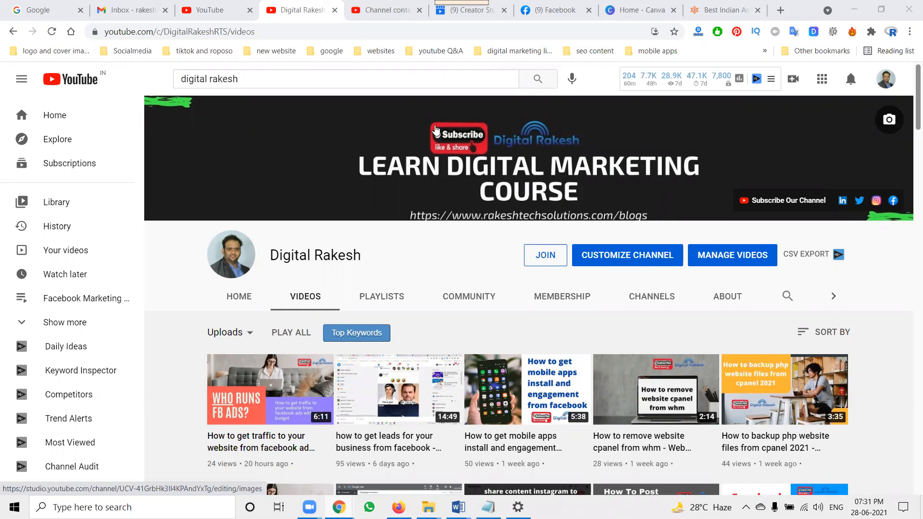
Switch to the channel's YouTube Studio content page and open the dialog for uploading videos.
click(394, 11)
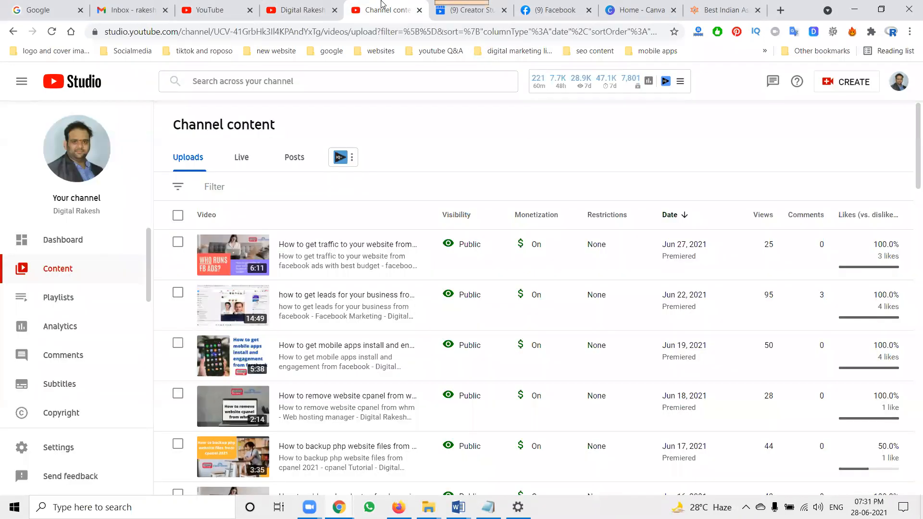
click(663, 6)
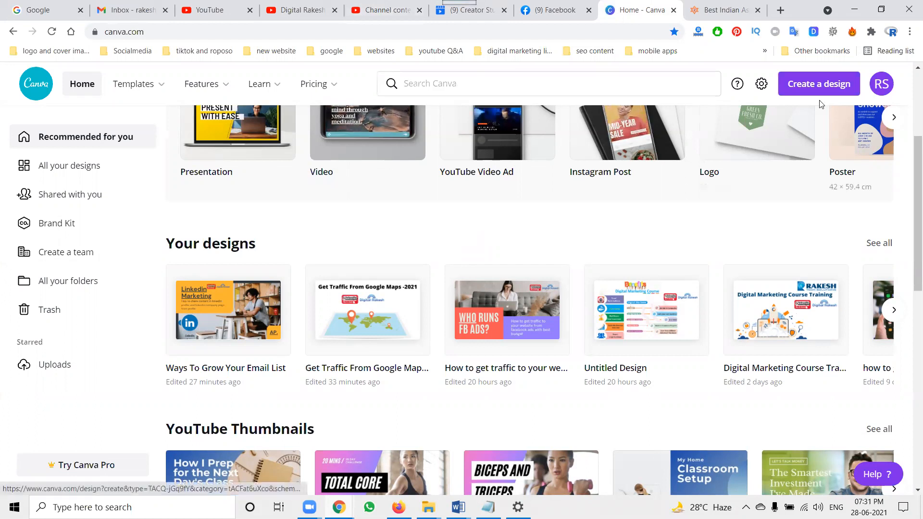
click(383, 10)
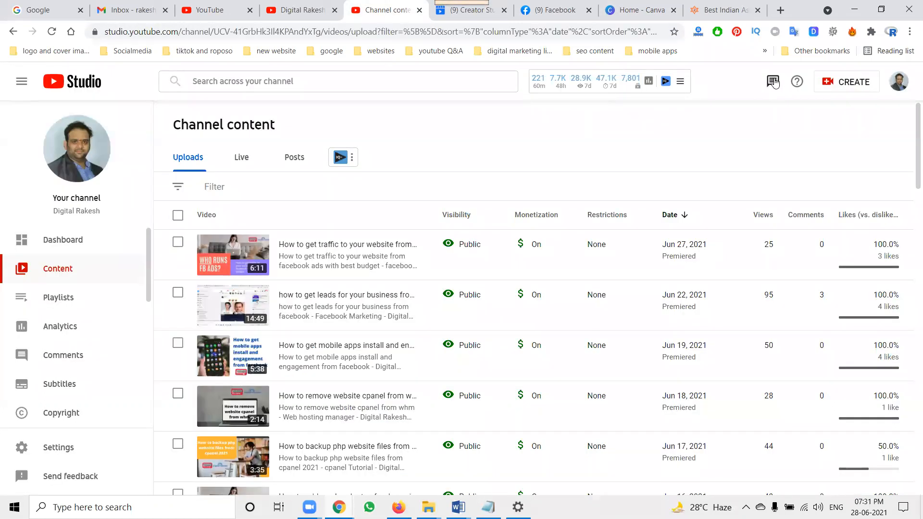
click(827, 82)
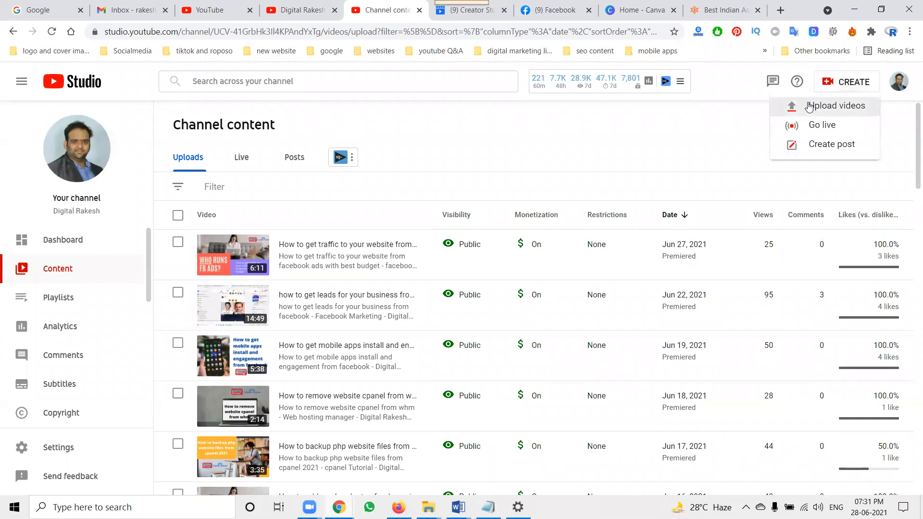
click(810, 107)
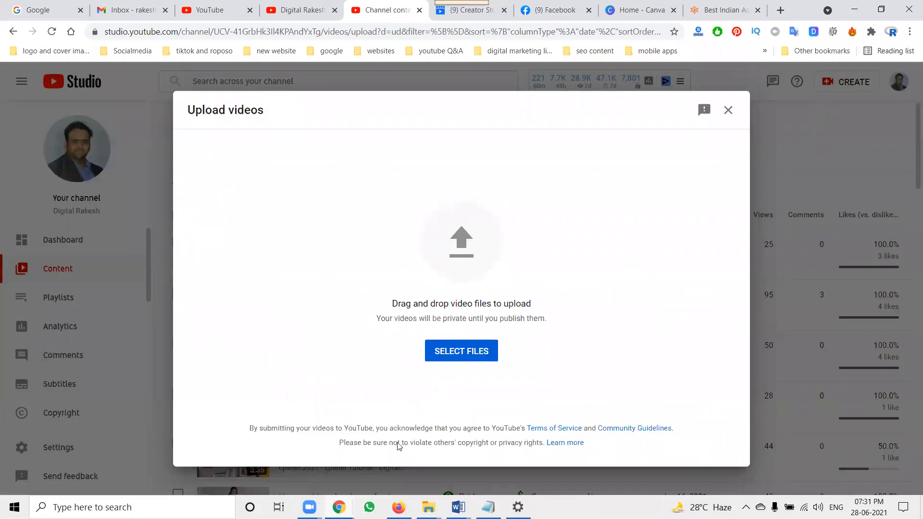
Try to bring the "How to update google maps location and posts" video from the Zoom recording folder into the upload dialog.
mouse_move(428, 507)
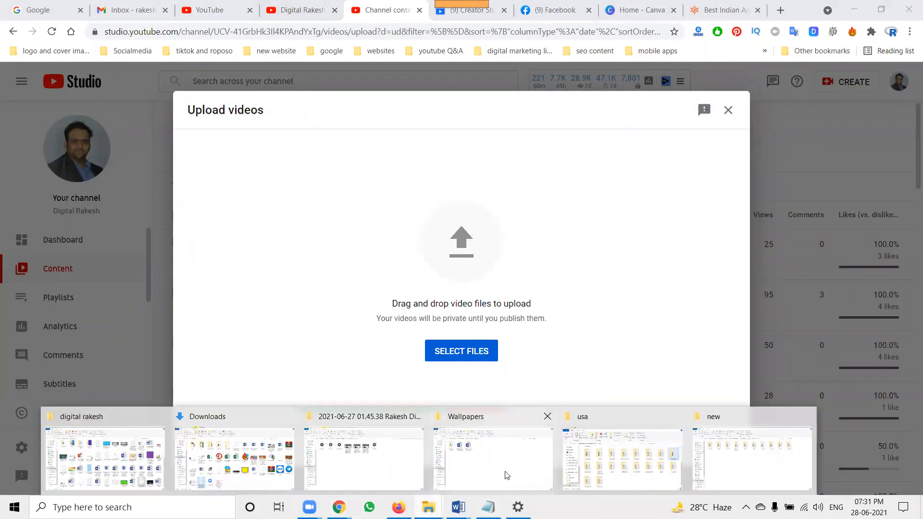
click(375, 458)
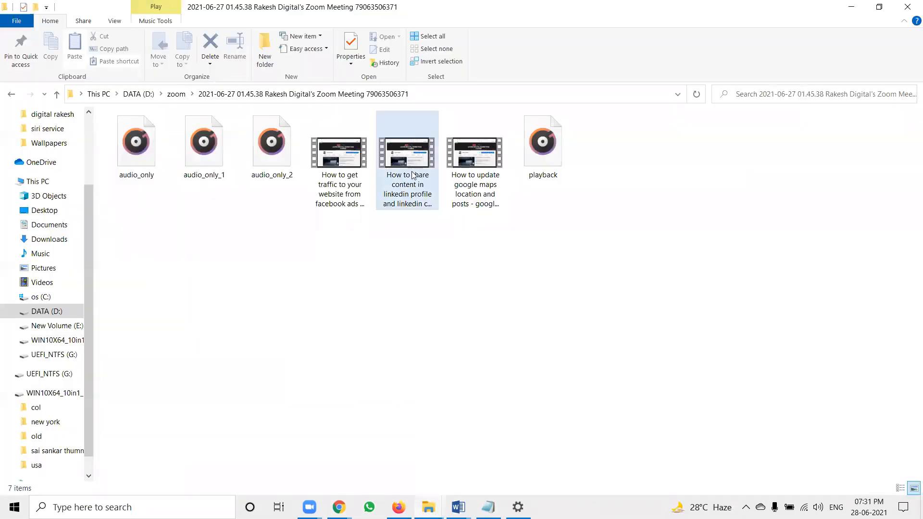
drag(459, 204, 269, 462)
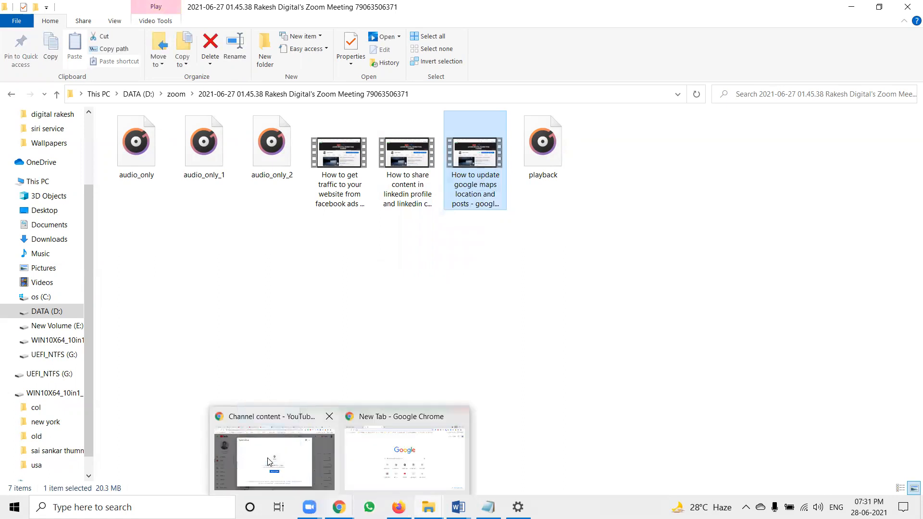
drag(267, 461, 336, 442)
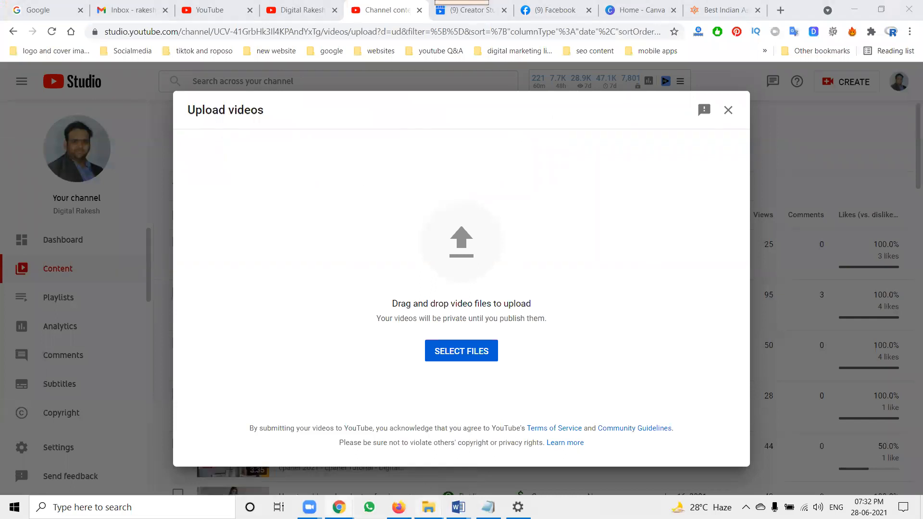
Upload the "How to update google maps location and posts" video file from the Zoom recording folder to YouTube Studio.
click(387, 469)
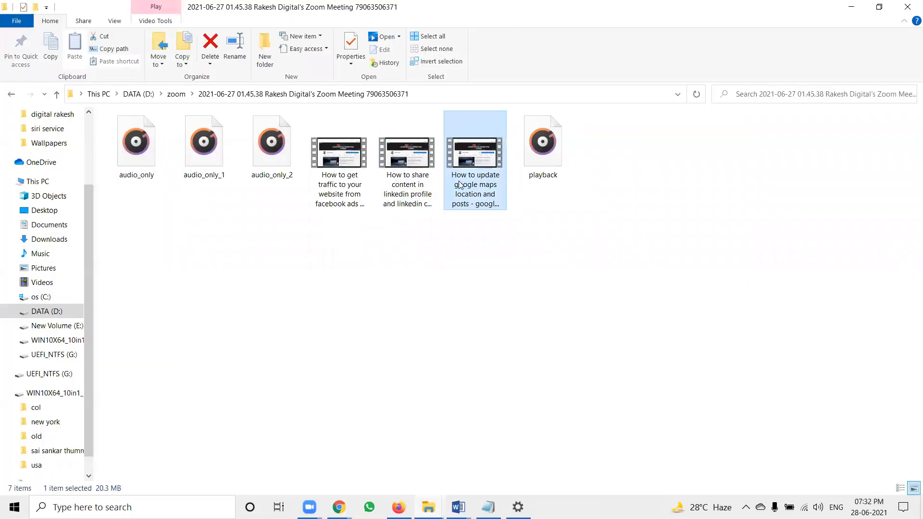
drag(460, 185, 422, 333)
drag(431, 269, 262, 458)
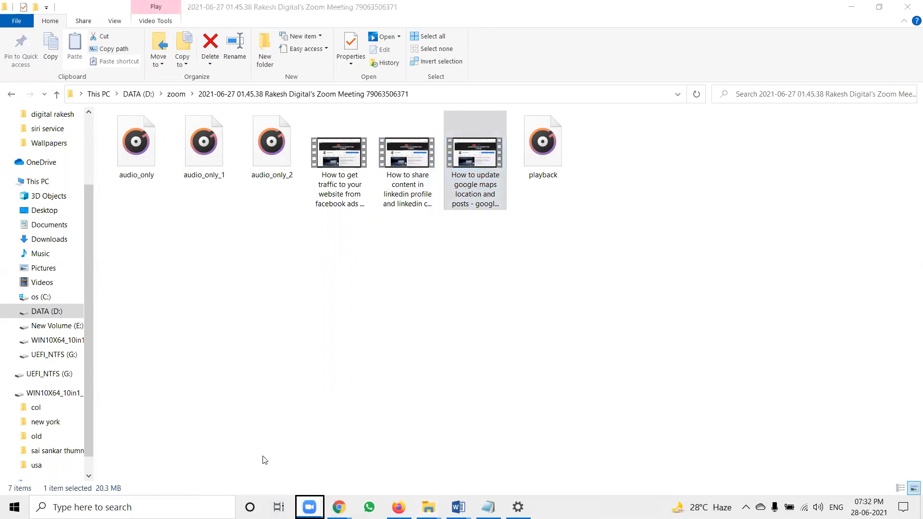
click(347, 497)
mouse_move(348, 499)
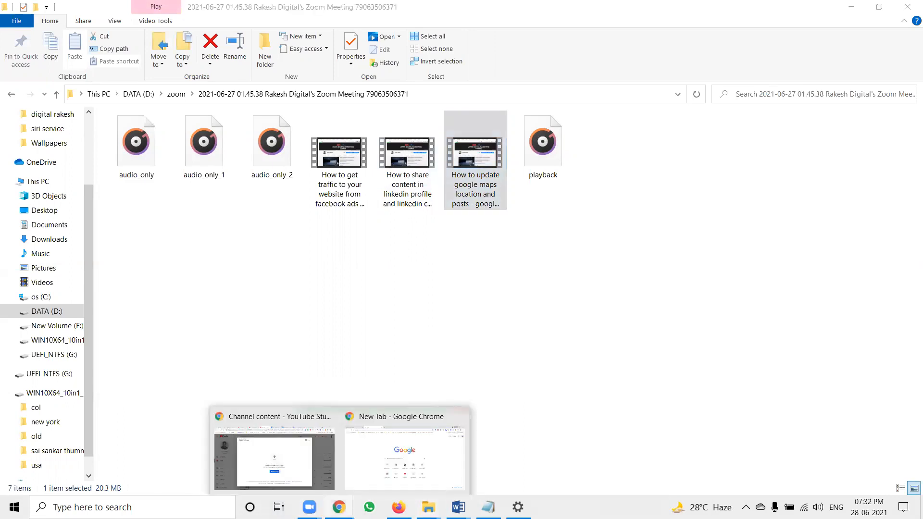
click(664, 270)
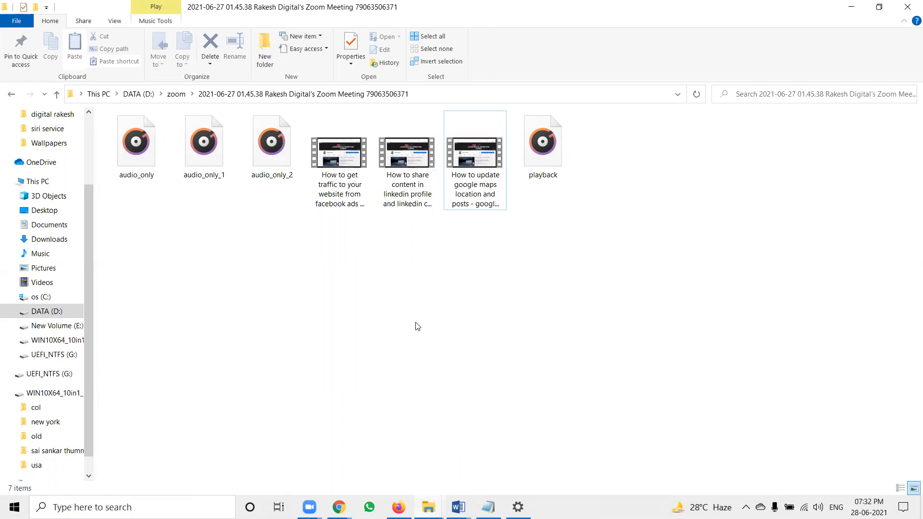
key(alt+Tab)
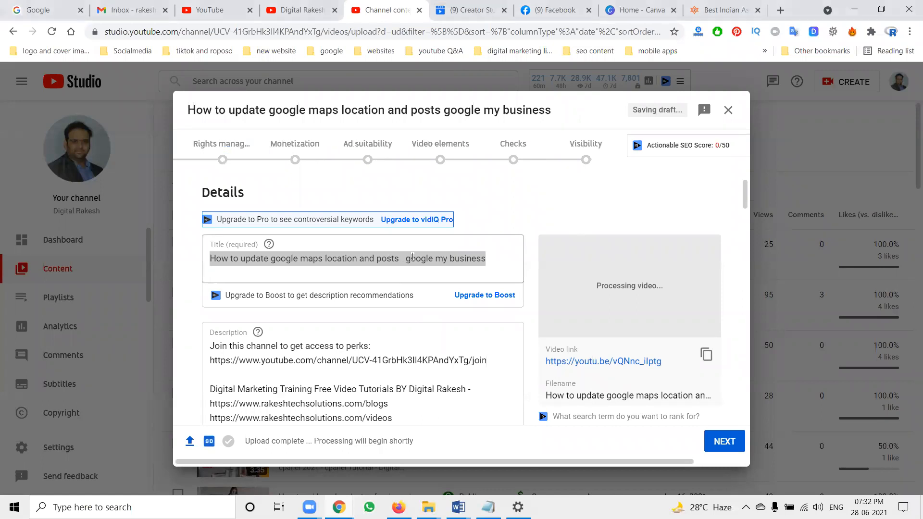
Edit the title to "How to update google maps location and posts - google my business - Digital Rakesh".
click(405, 260)
key(BackSpace)
key(BackSpace)
key(BackSpace)
text(-)
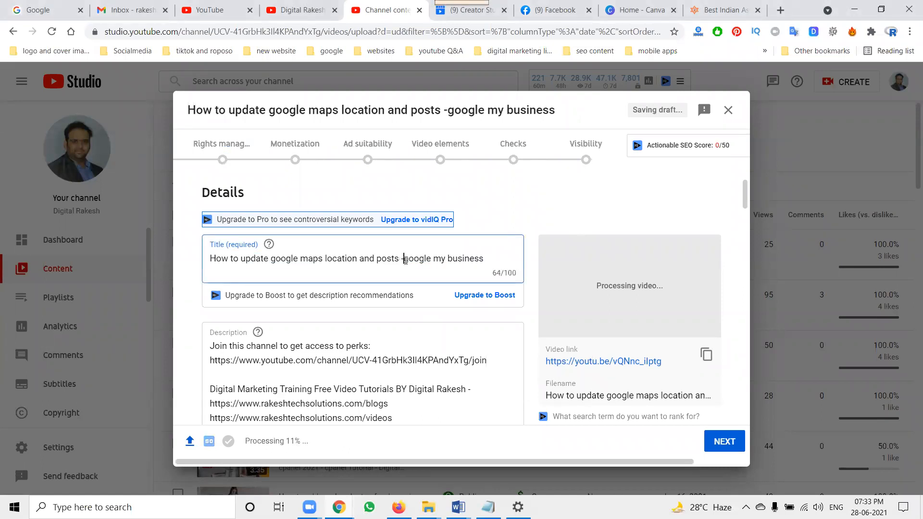
click(499, 252)
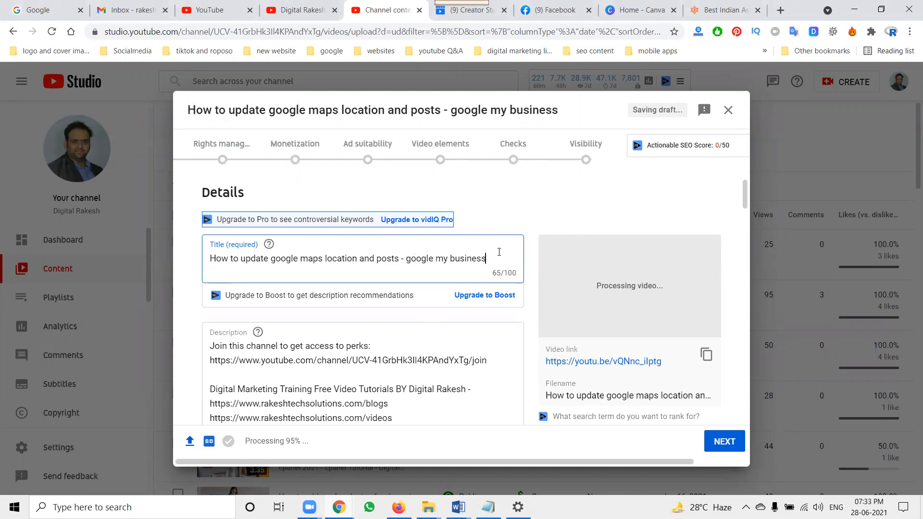
text(- Digital Rakesh)
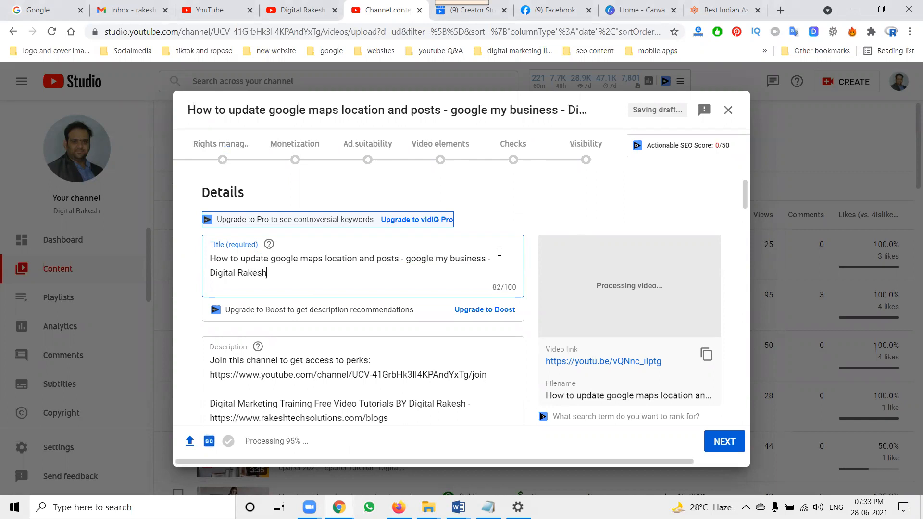
Copy the full video title onto its own line at the start of the description.
key(ctrl+a)
key(ctrl+c)
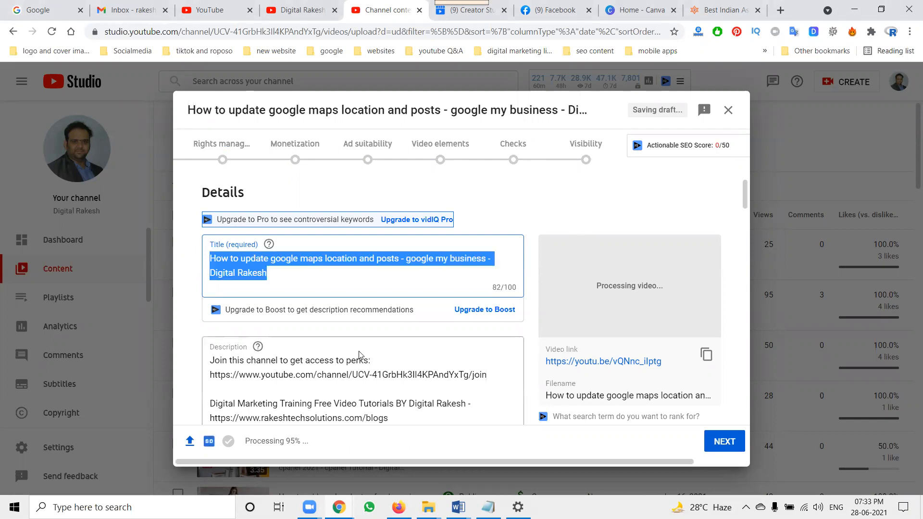
key(Tab)
key(ctrl+v)
key(Return)
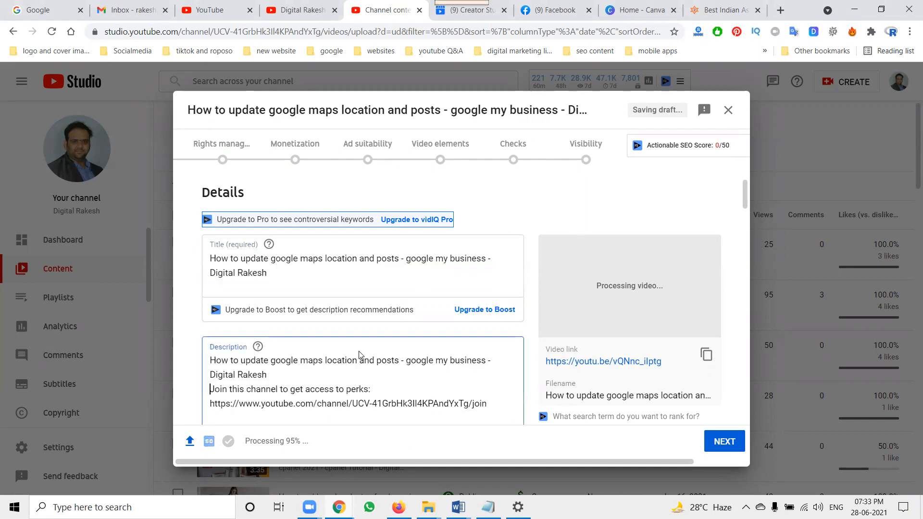
Add the hashtags #googlemybusiness and #websitetraffic before #digitalrakesh in the description.
scroll(359, 355, down, 4)
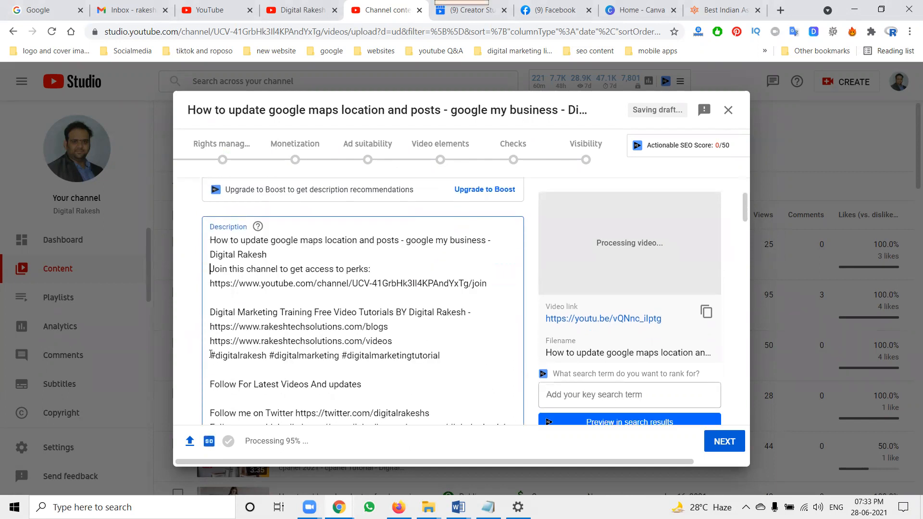
click(211, 295)
text(#googlemybusin)
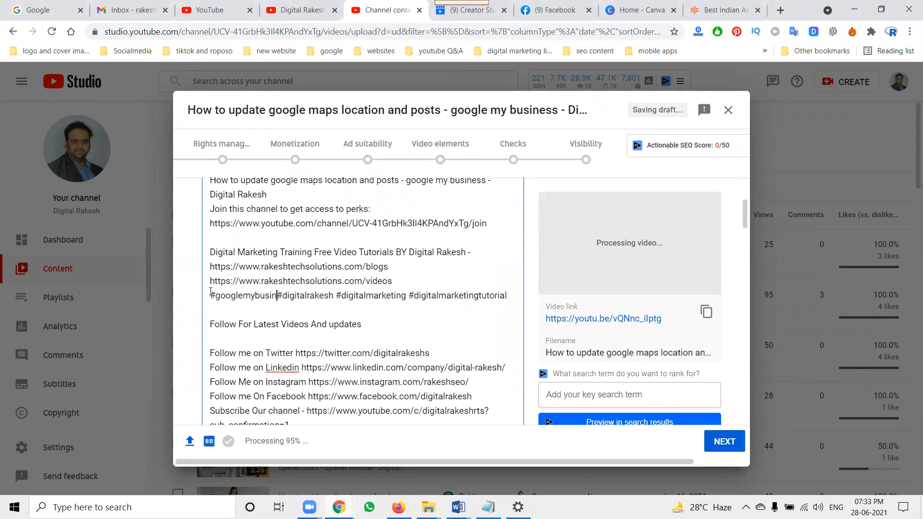
text(ess )
text(#websit)
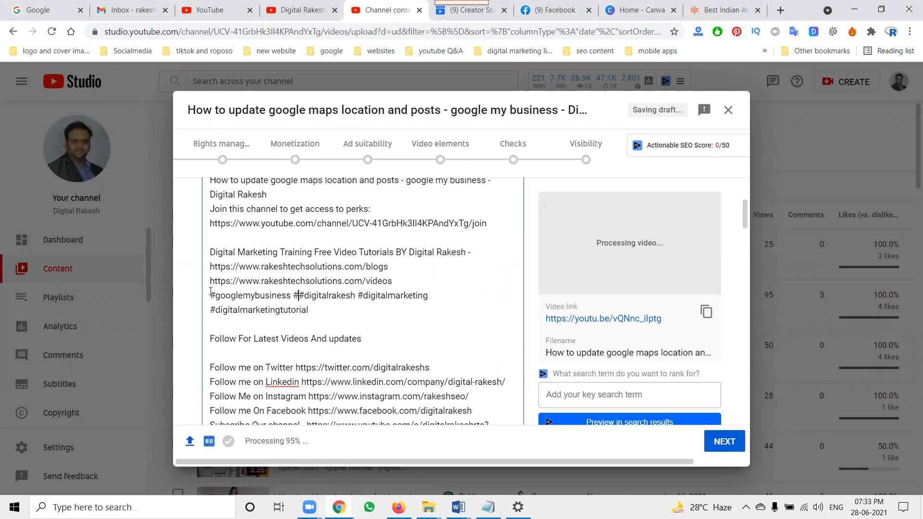
text(etraffic)
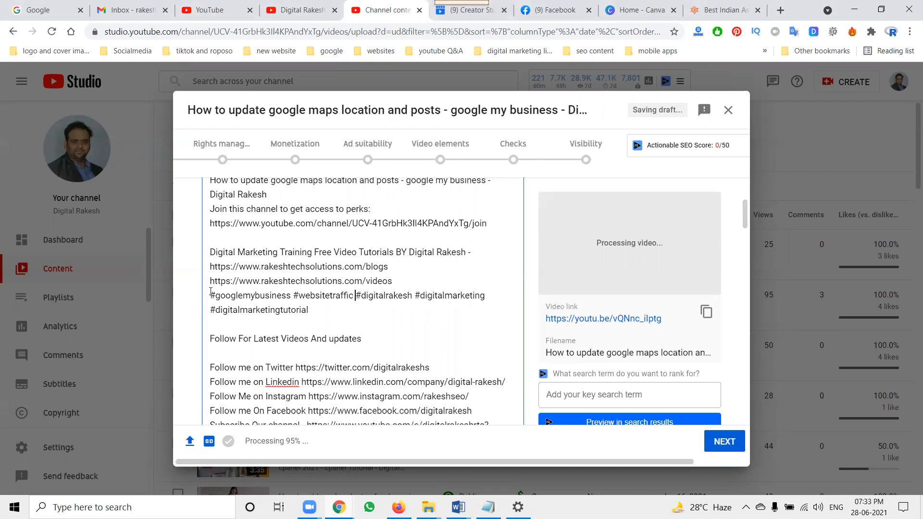
Set the "Get Traffic From Google Maps -2021" image from the Downloads folder as the video's thumbnail.
scroll(269, 249, down, 12)
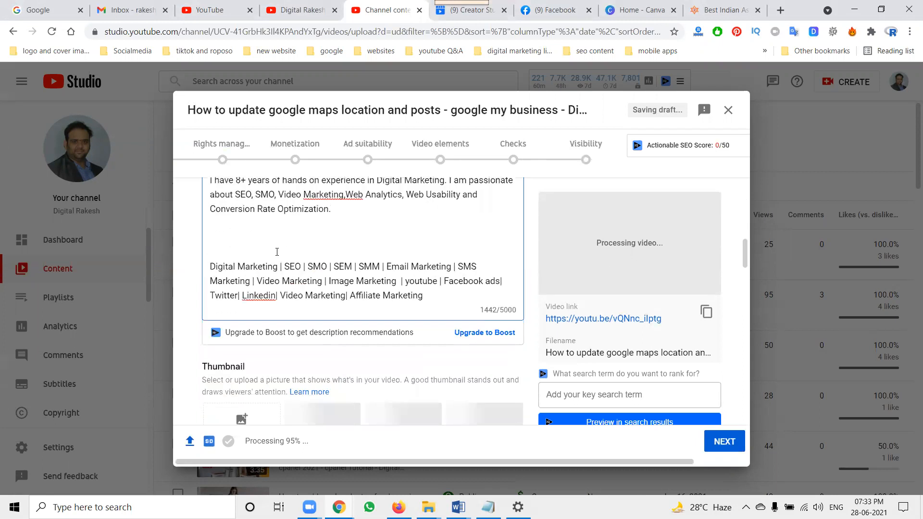
click(224, 250)
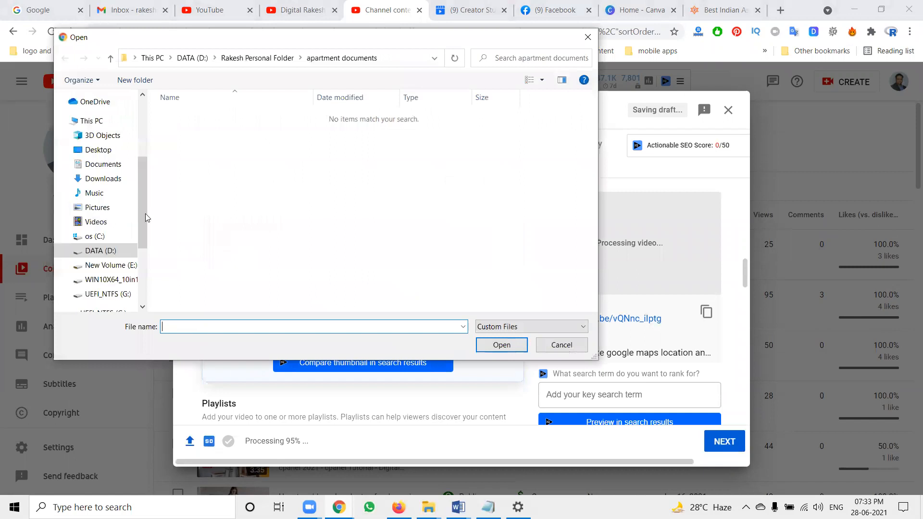
click(98, 178)
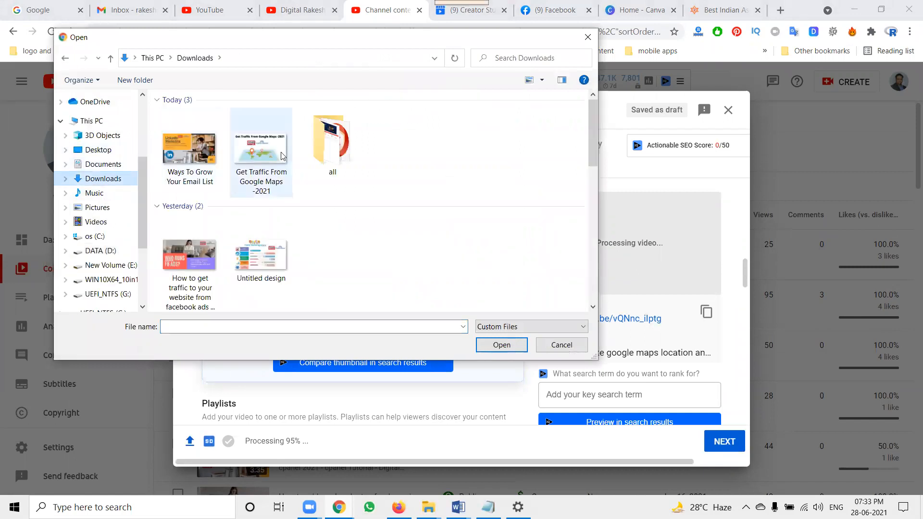
double_click(260, 159)
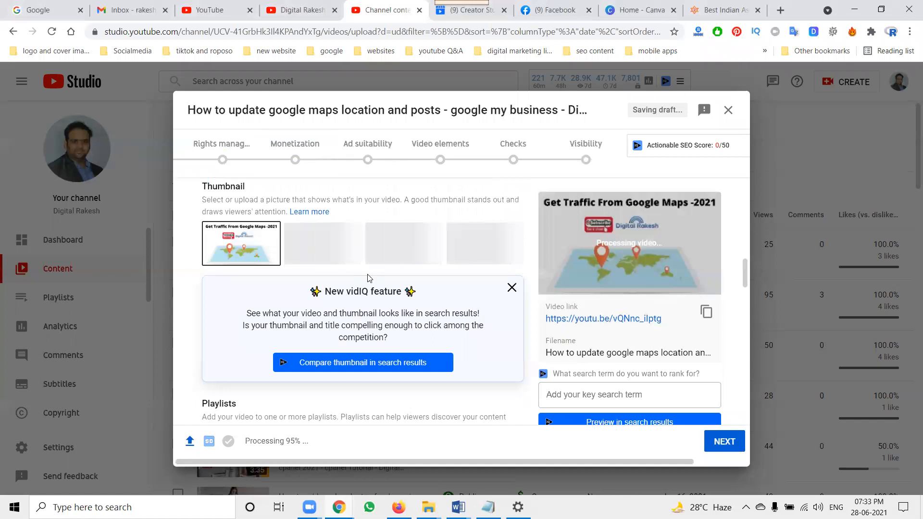
Add the video to the listed Digital Marketing training, course, tutorial, internship and jobs playlists and the channel subscribe playlist, skipping Facebook and social media ones.
scroll(390, 262, down, 4)
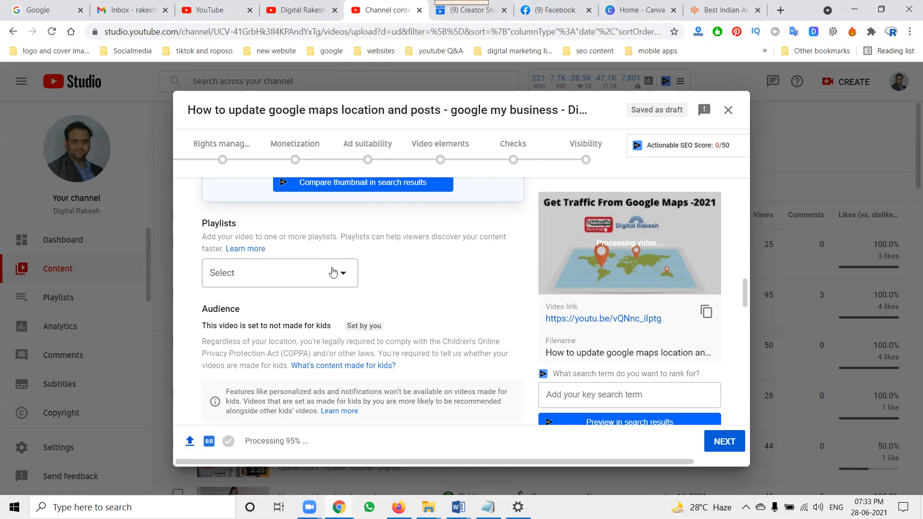
click(333, 272)
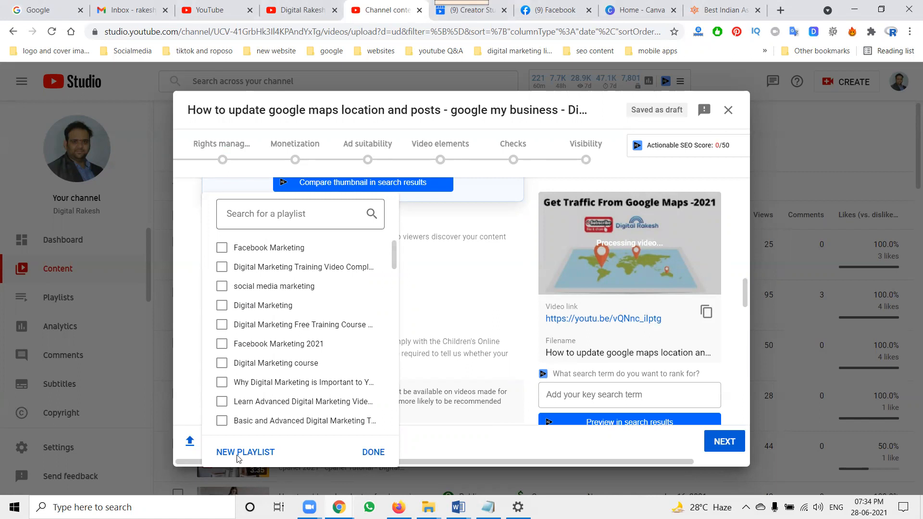
click(246, 422)
scroll(266, 346, down, 1)
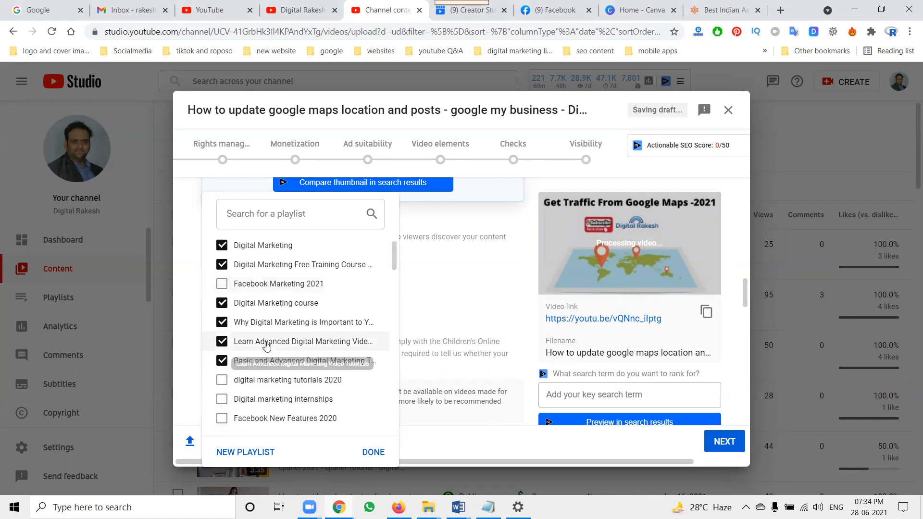
scroll(267, 345, down, 1)
click(262, 320)
click(258, 340)
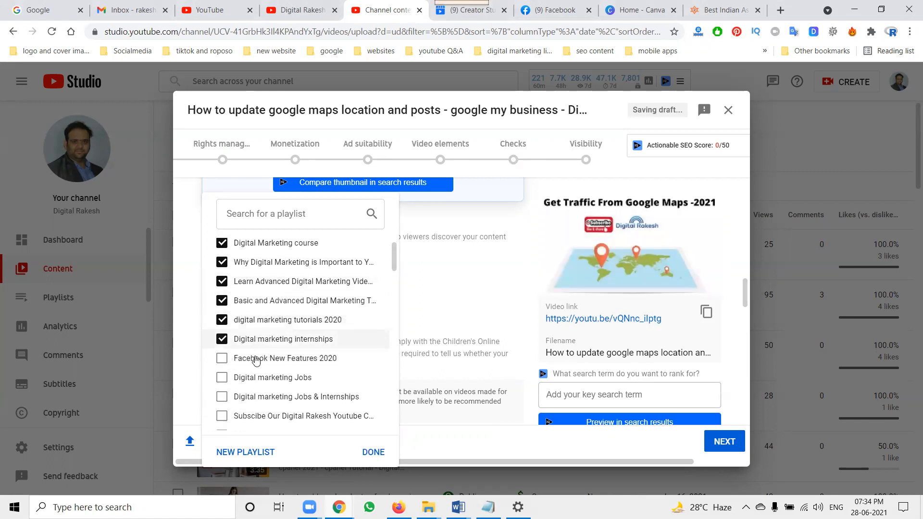
click(259, 377)
click(254, 396)
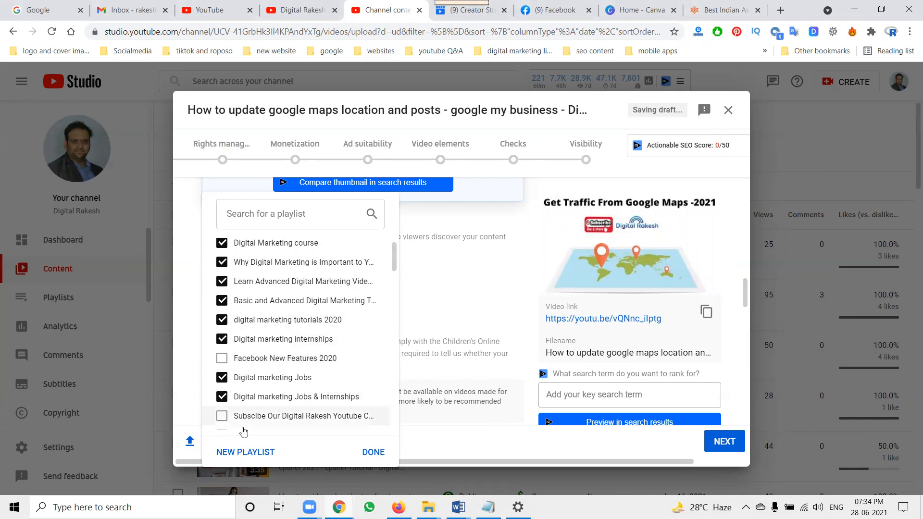
click(250, 417)
Search the playlists for "google my" and add the video to all ten listed playlists, from How to Use Google My Business to Google My Business Update And Features.
click(269, 213)
text(g)
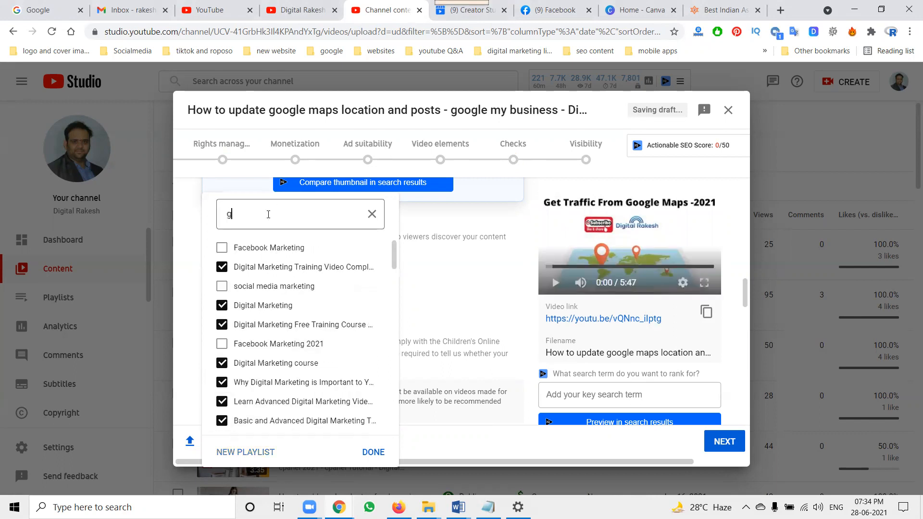
text(oogle my)
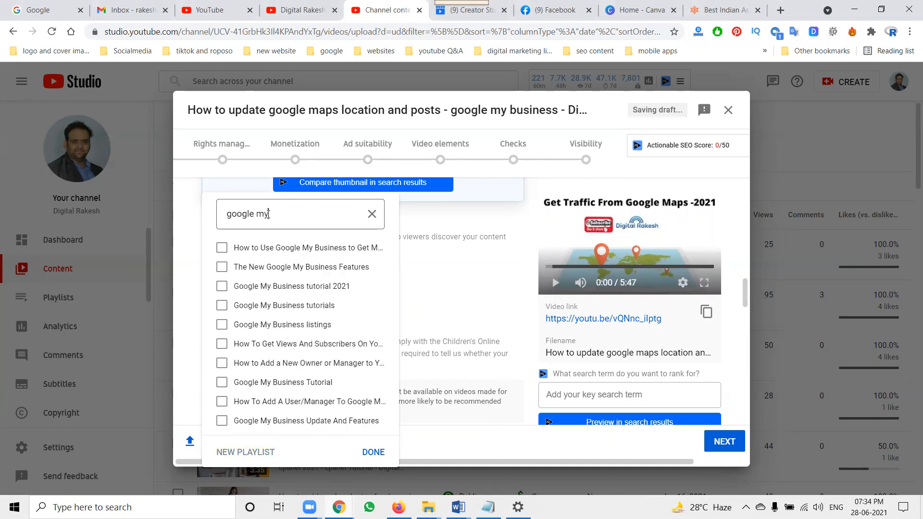
click(255, 254)
click(248, 267)
click(247, 286)
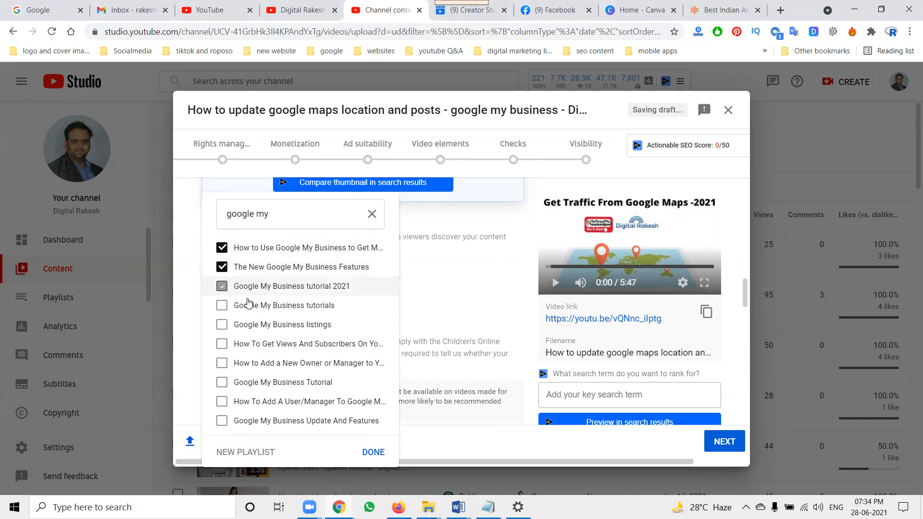
click(248, 307)
click(247, 323)
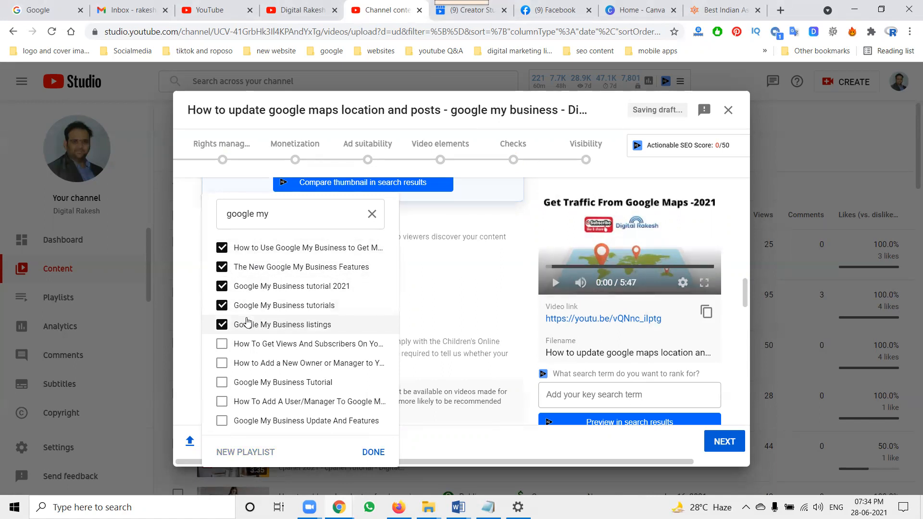
click(241, 344)
click(239, 363)
click(240, 382)
click(240, 401)
click(241, 422)
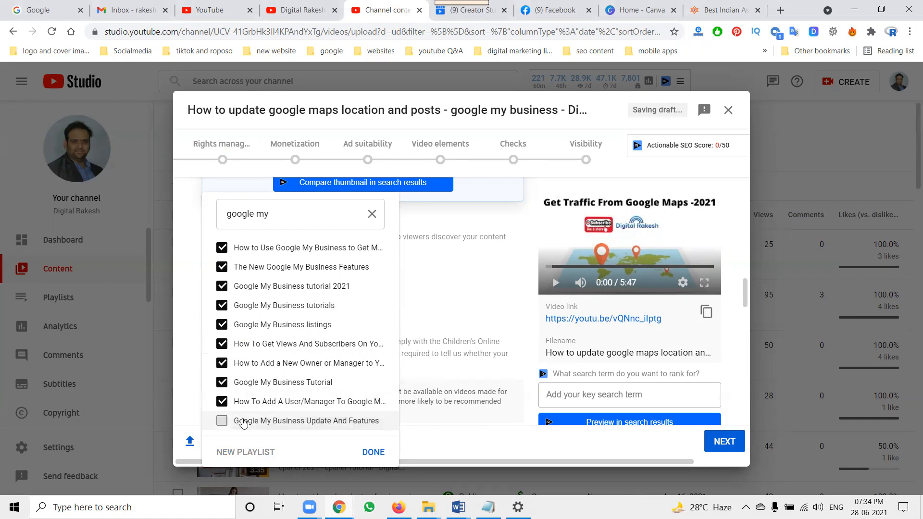
click(380, 453)
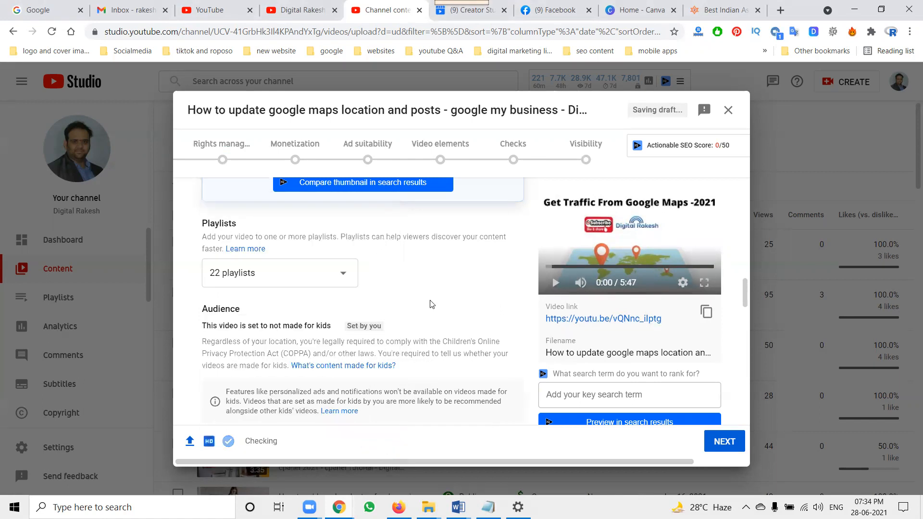
Add the recommended tags google my business, google my business tutorial and google my business seo to the video.
scroll(431, 301, down, 7)
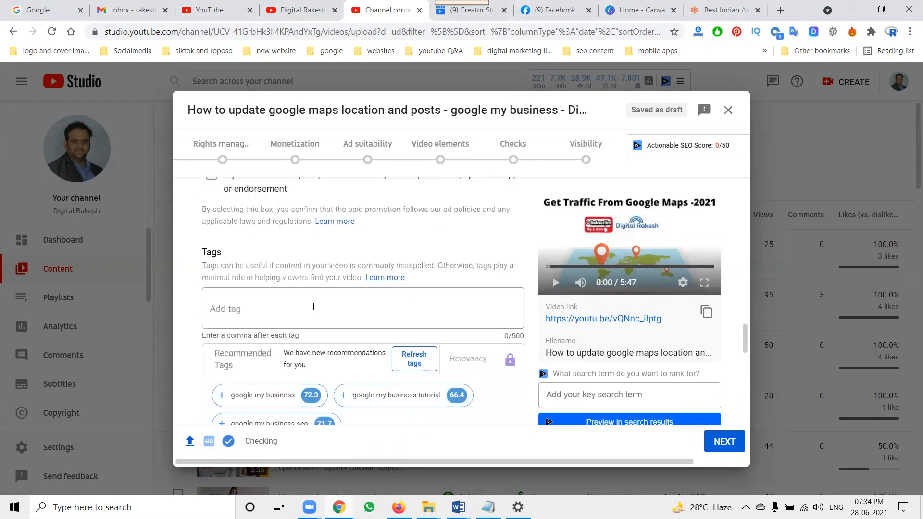
scroll(314, 307, down, 3)
mouse_move(214, 285)
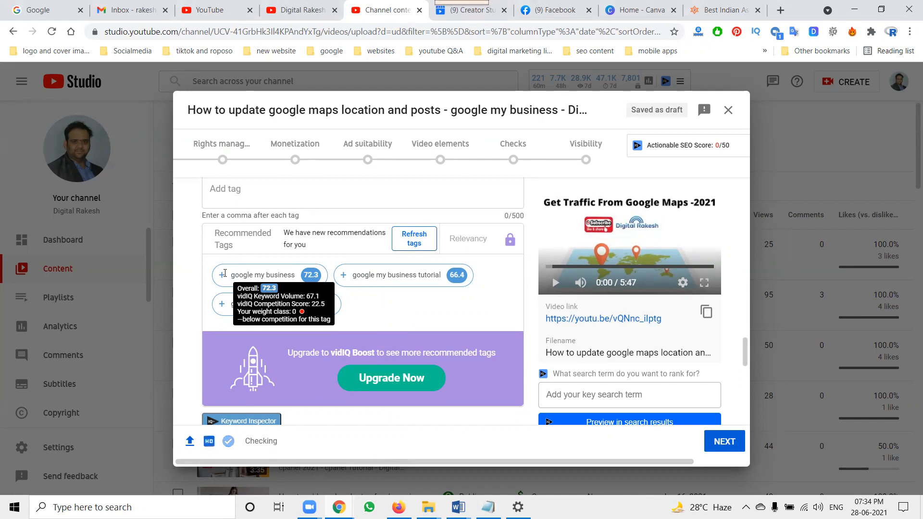
click(225, 273)
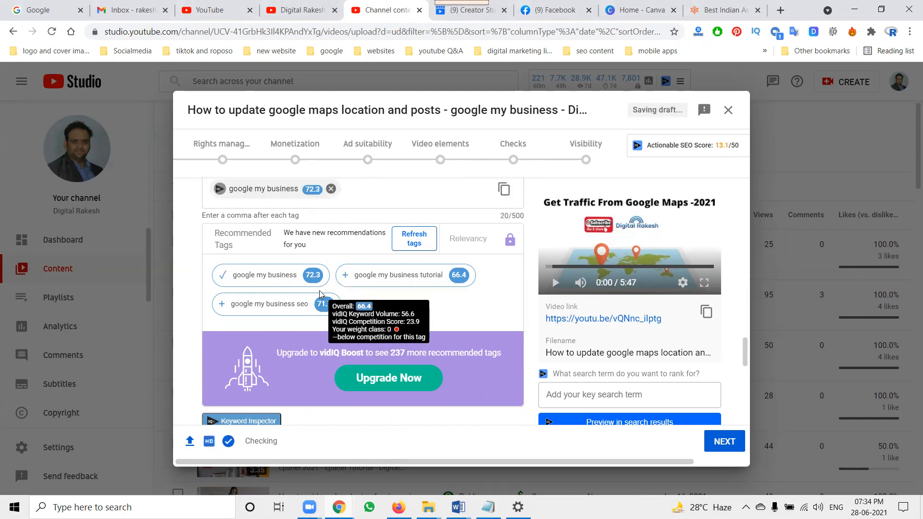
click(344, 275)
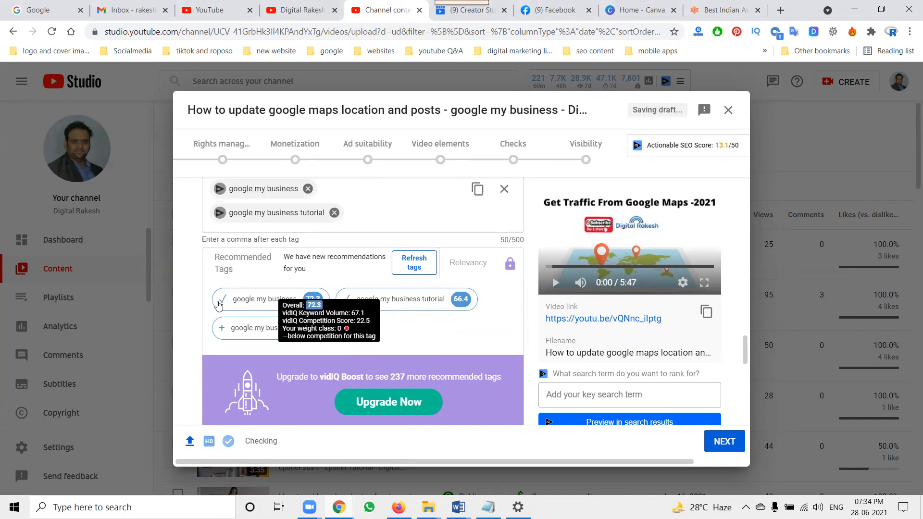
click(224, 329)
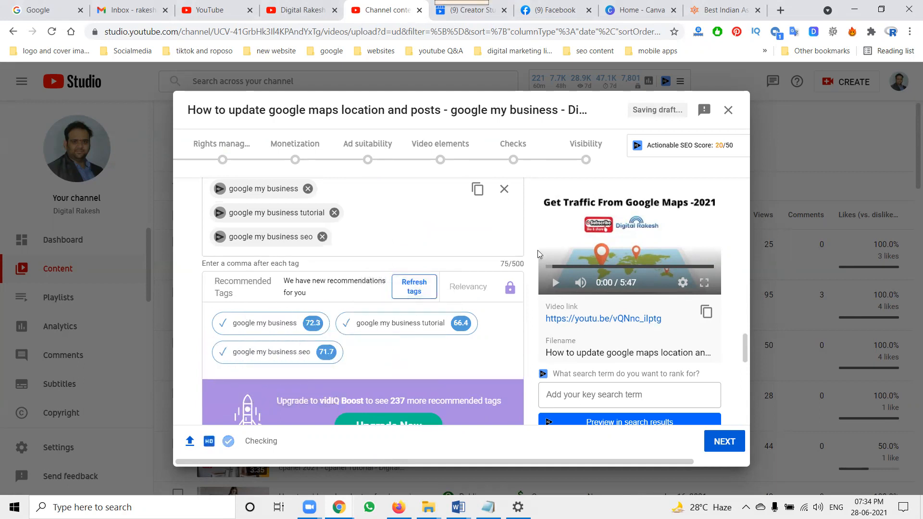
Copy the full video title and add it as a tag.
scroll(537, 250, up, 15)
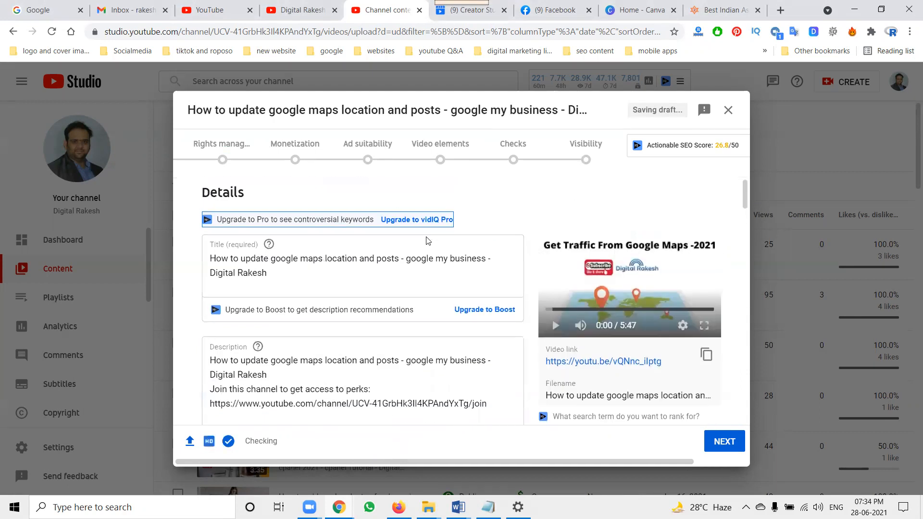
triple_click(402, 255)
key(ctrl+c)
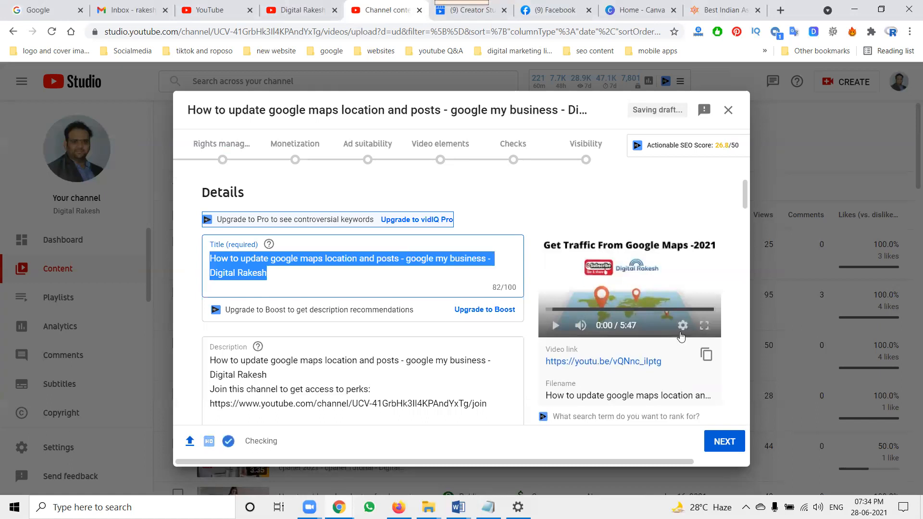
scroll(679, 337, down, 10)
scroll(635, 311, down, 10)
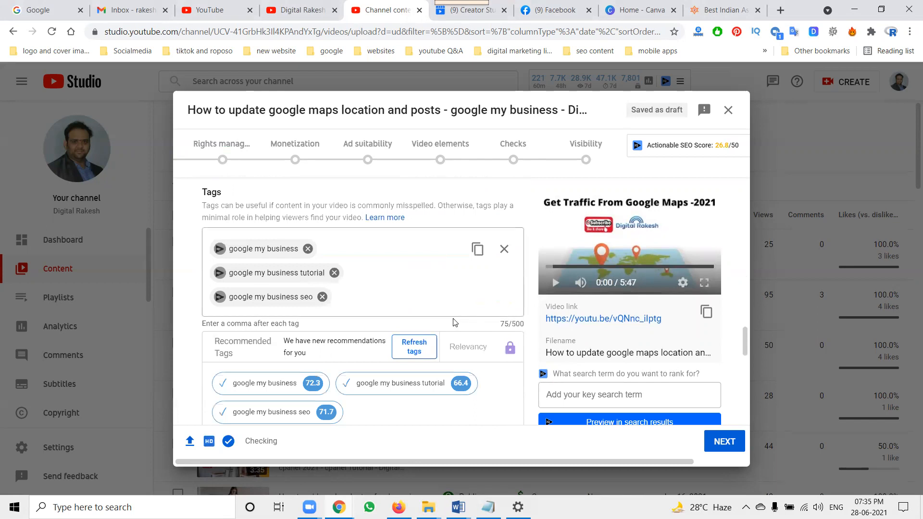
click(389, 295)
key(ctrl+v)
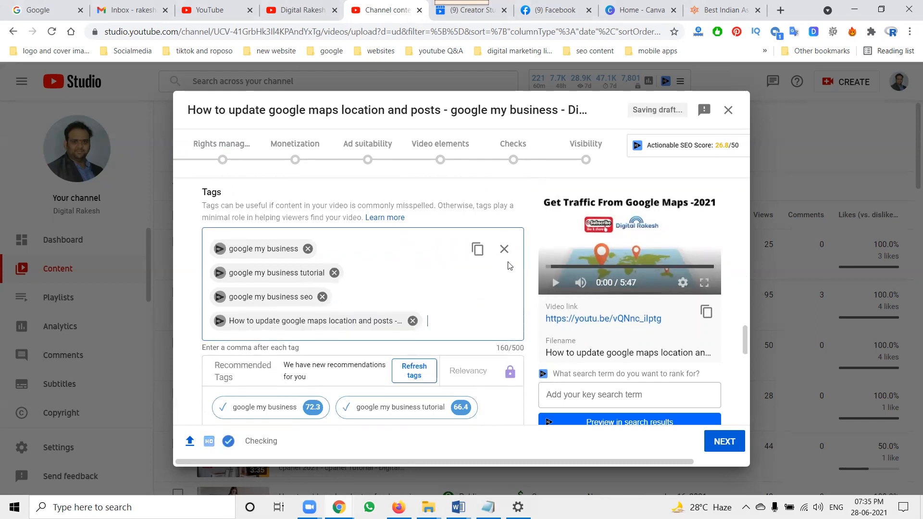
Add the video title without its opening "How to" as another tag.
scroll(509, 266, up, 20)
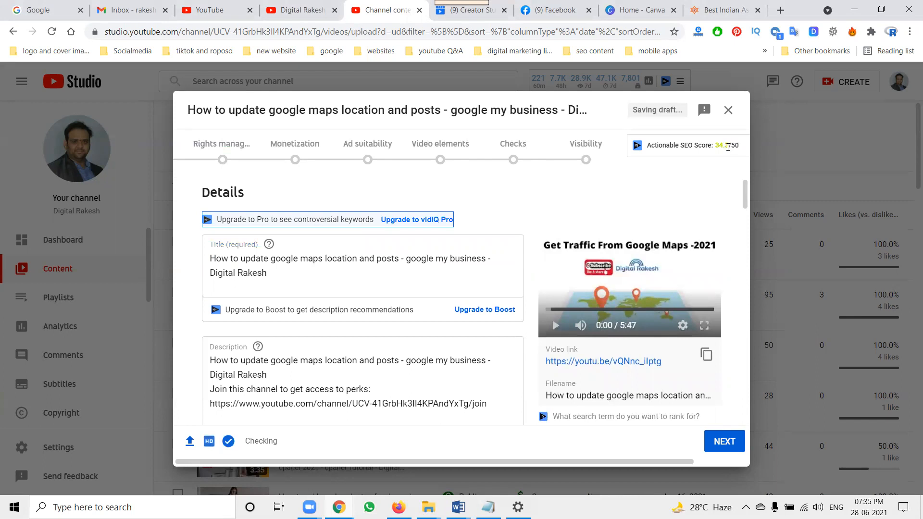
drag(242, 262, 406, 342)
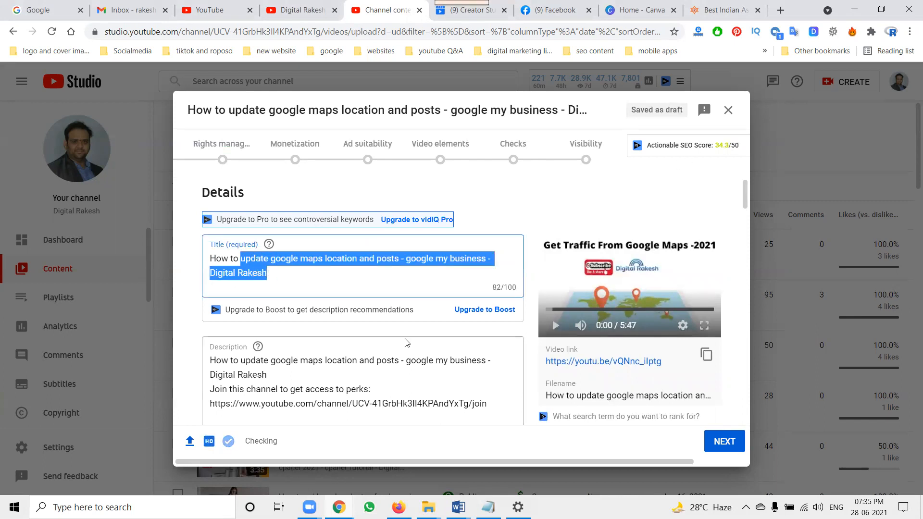
scroll(406, 342, down, 15)
scroll(406, 338, down, 10)
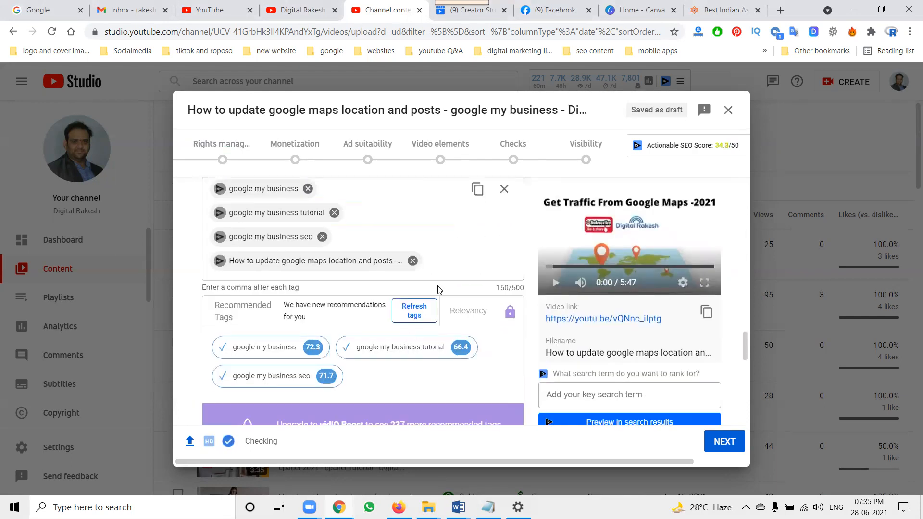
key(ctrl+v)
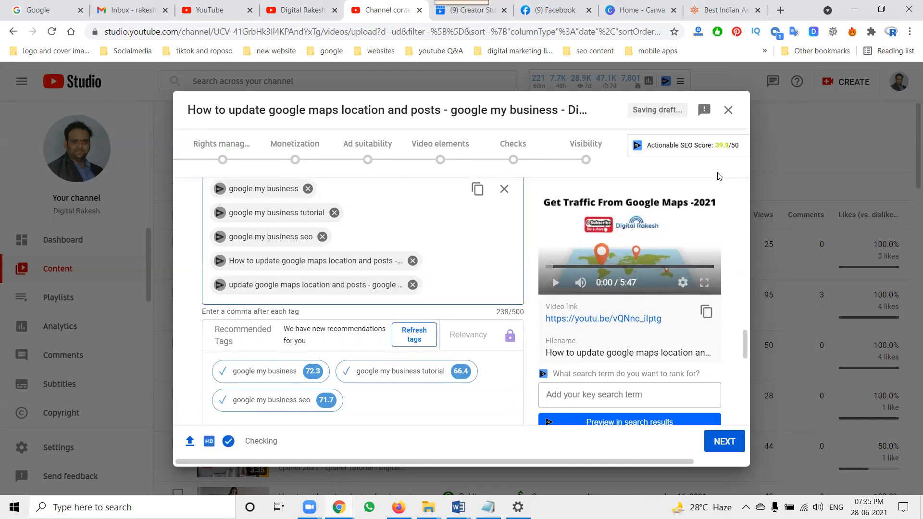
Add three separate tags: digital, the channel owner's first name, and google maps.
text(digital)
key(Return)
text(rake)
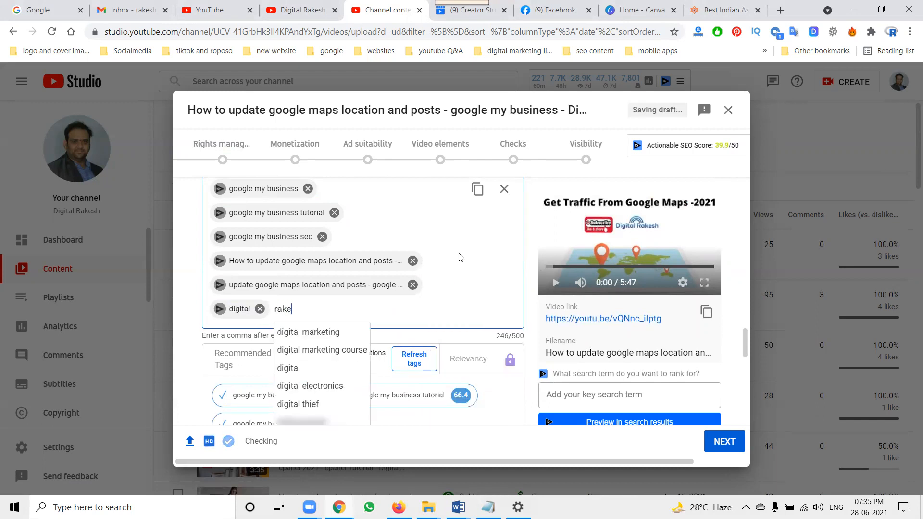
text(sh)
key(Return)
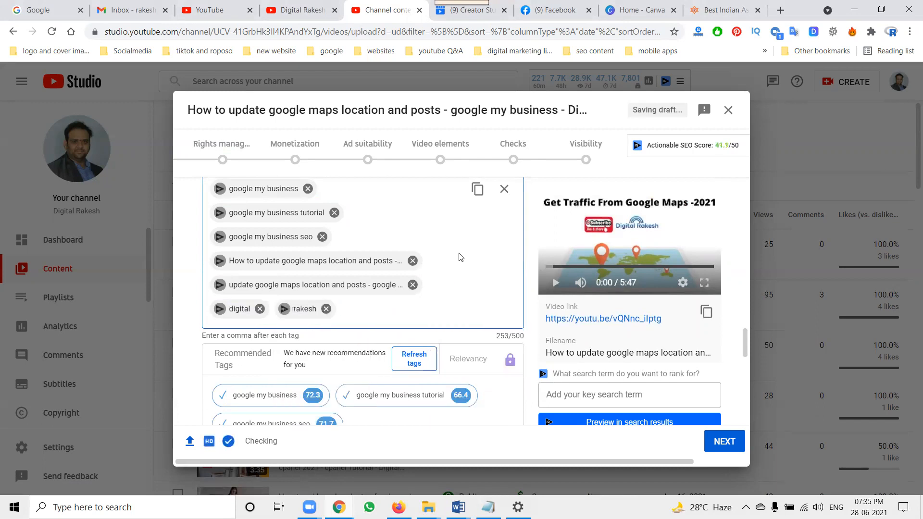
text(google maps)
key(Return)
Try to add google my business as a tag again, directly after the google maps tag.
text(go)
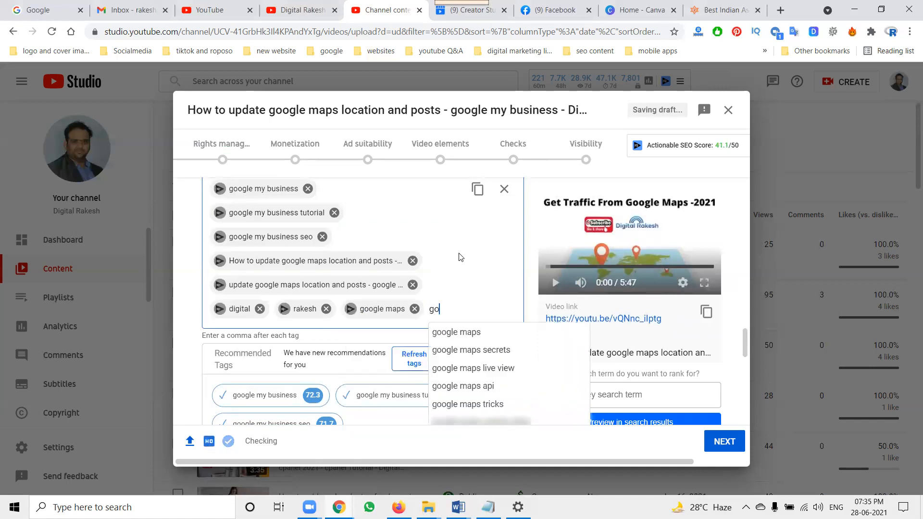
text(ogle my busine)
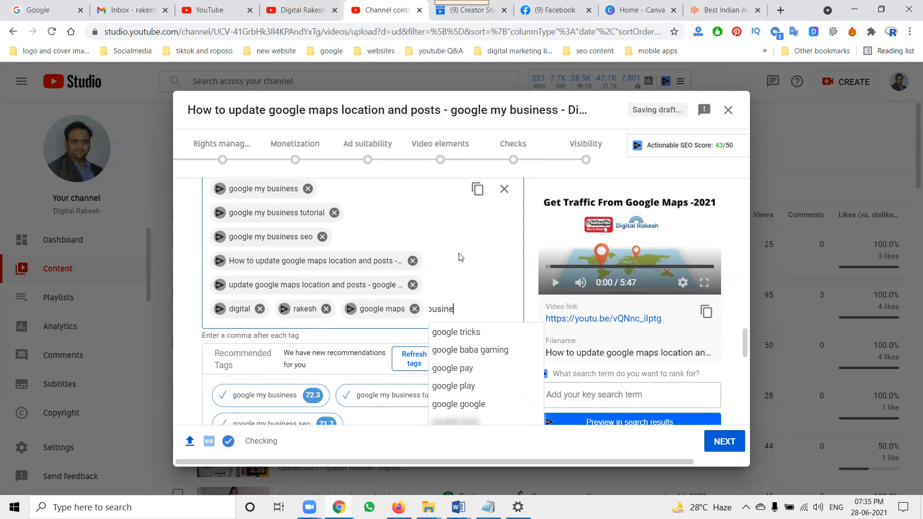
text(ss)
key(Return)
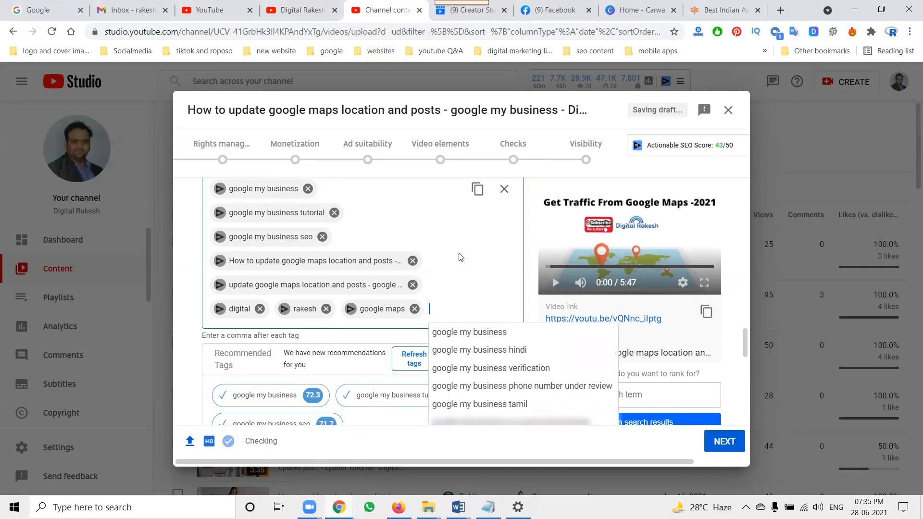
text(google)
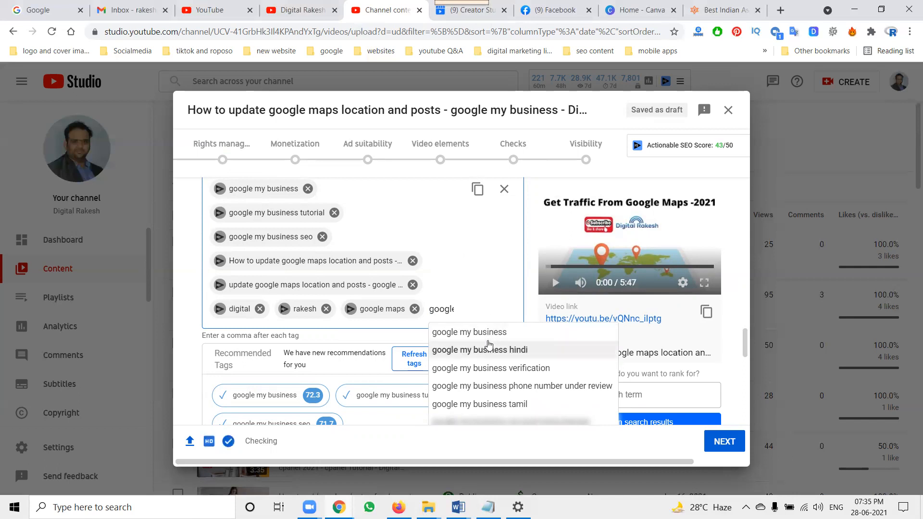
click(497, 259)
Copy the end of the video title from "google my business" onward and add it as a tag.
scroll(451, 250, up, 15)
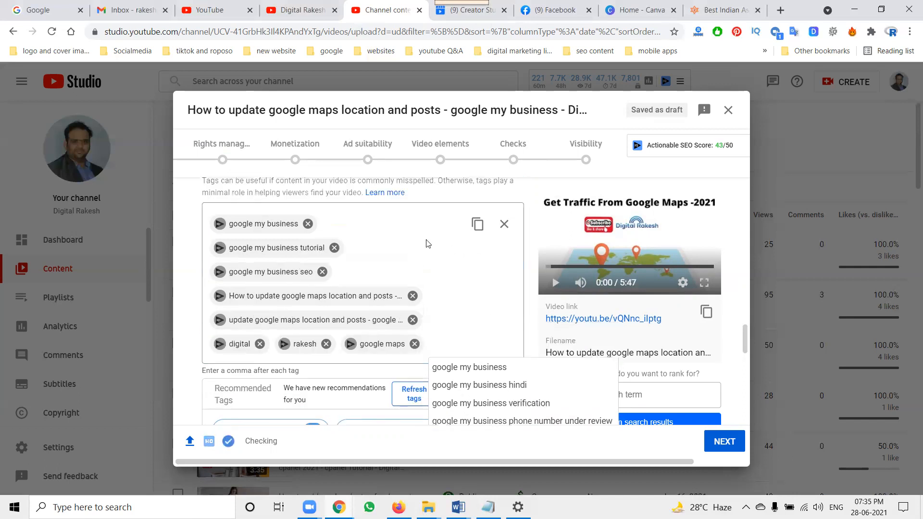
scroll(426, 245, up, 3)
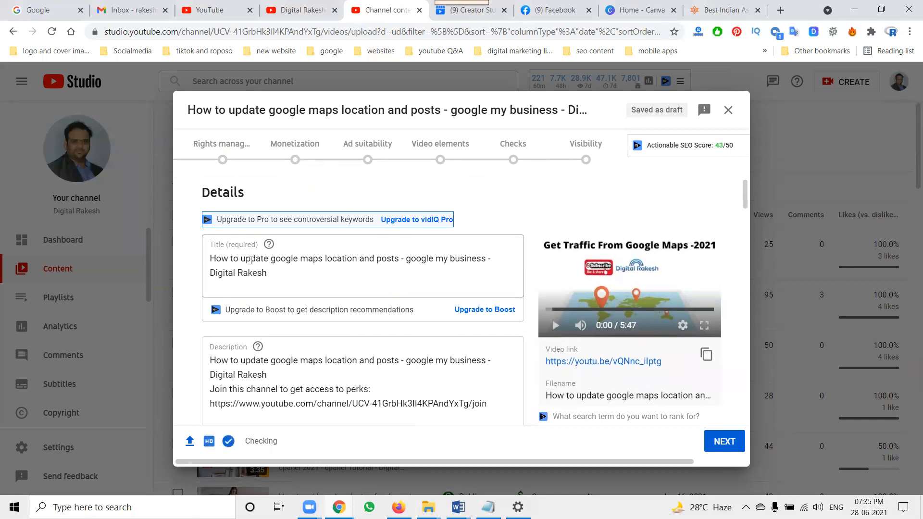
click(407, 258)
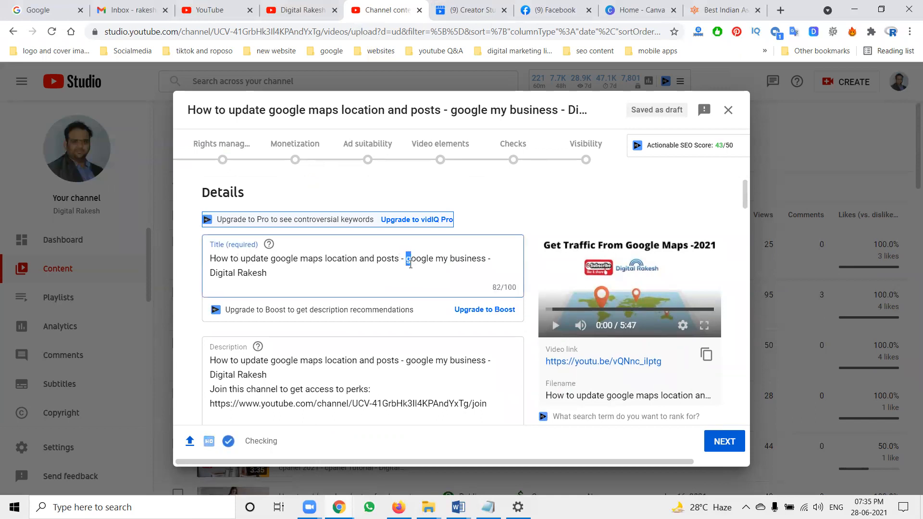
drag(406, 258, 495, 279)
key(ctrl+c)
scroll(547, 324, down, 20)
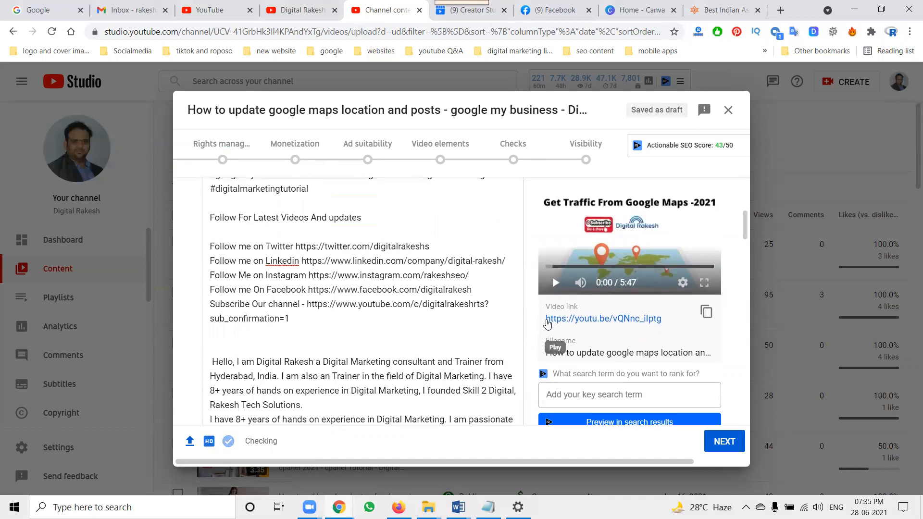
scroll(481, 321, down, 4)
click(447, 309)
key(ctrl+v)
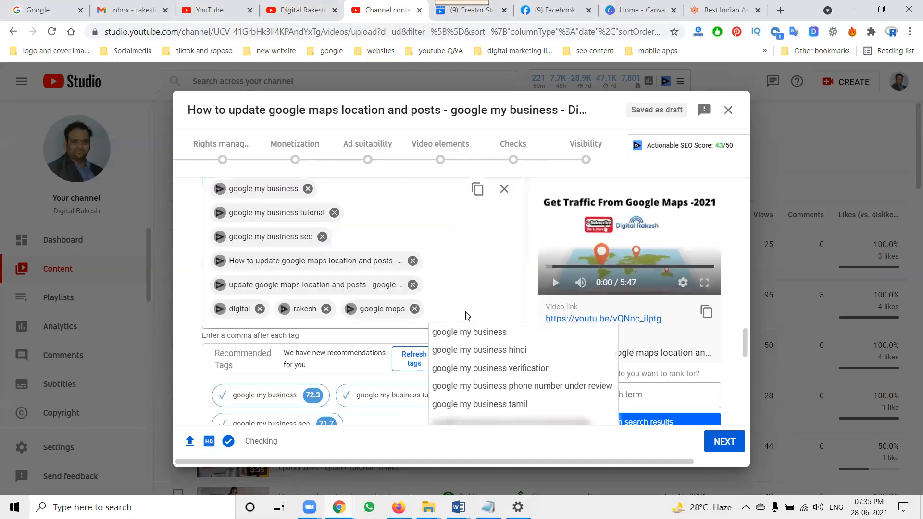
key(Return)
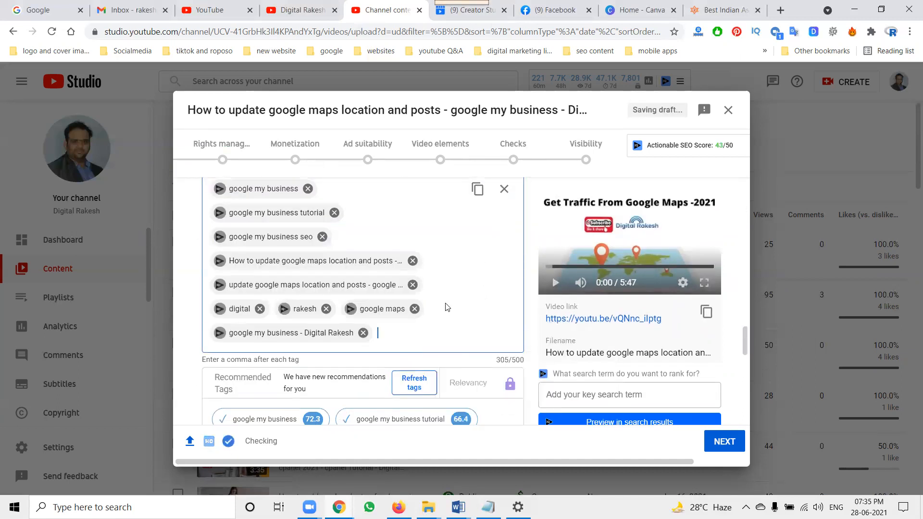
Set the video's recording date to Jun 28, 2021.
scroll(447, 307, down, 8)
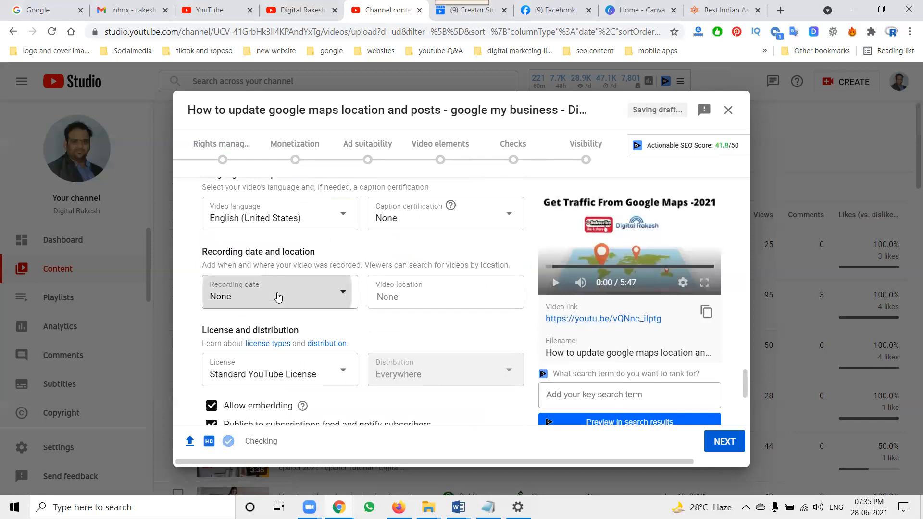
click(278, 297)
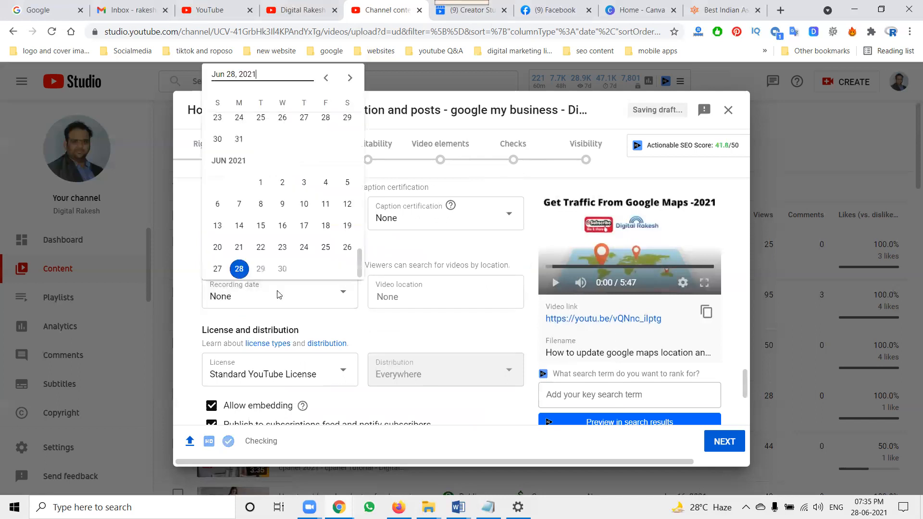
click(238, 268)
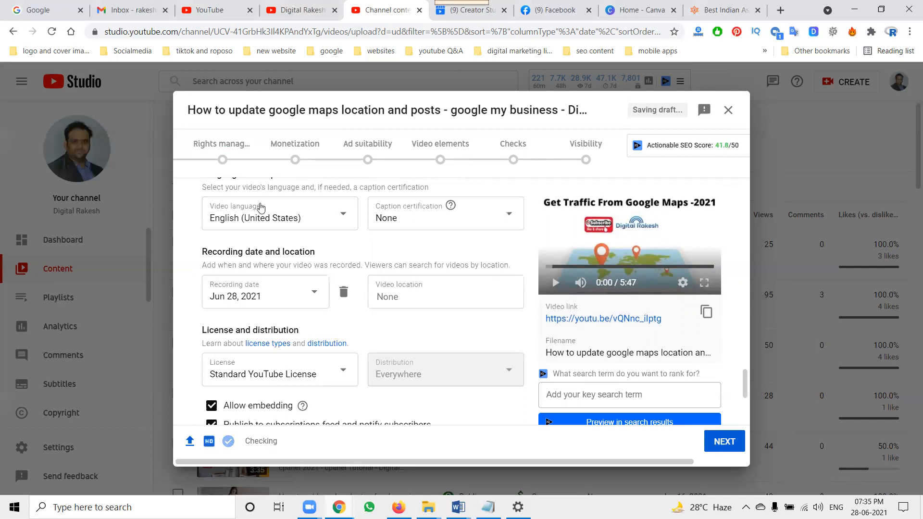
scroll(283, 298, down, 3)
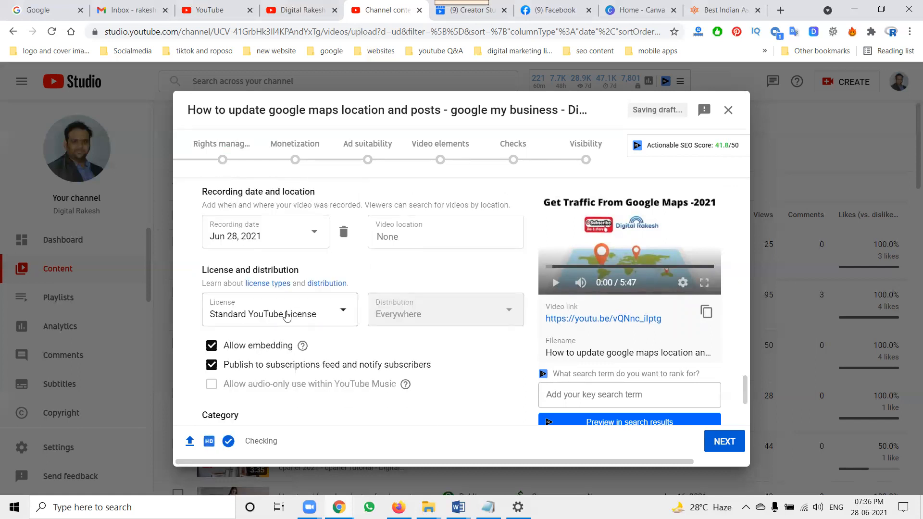
Proceed from the video details to rights management and review the upload policy, Content ID matching, ownership and asset settings.
scroll(286, 314, down, 3)
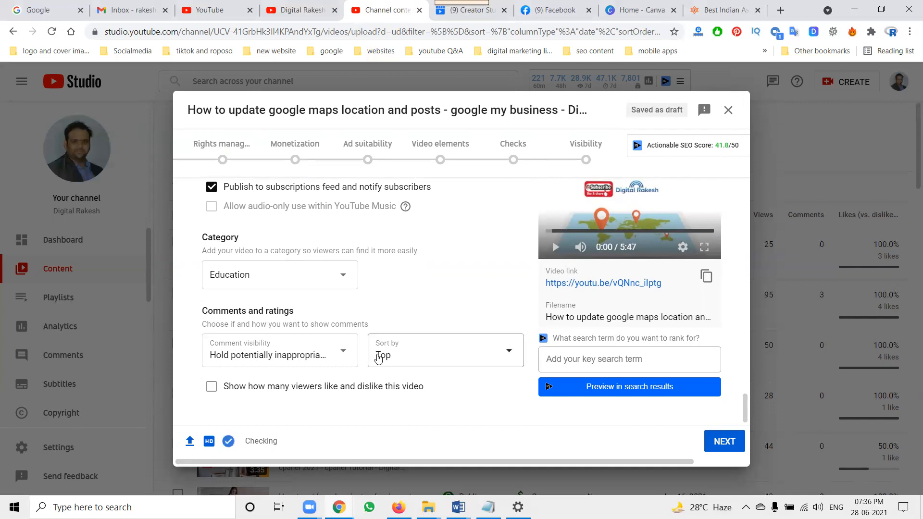
click(718, 441)
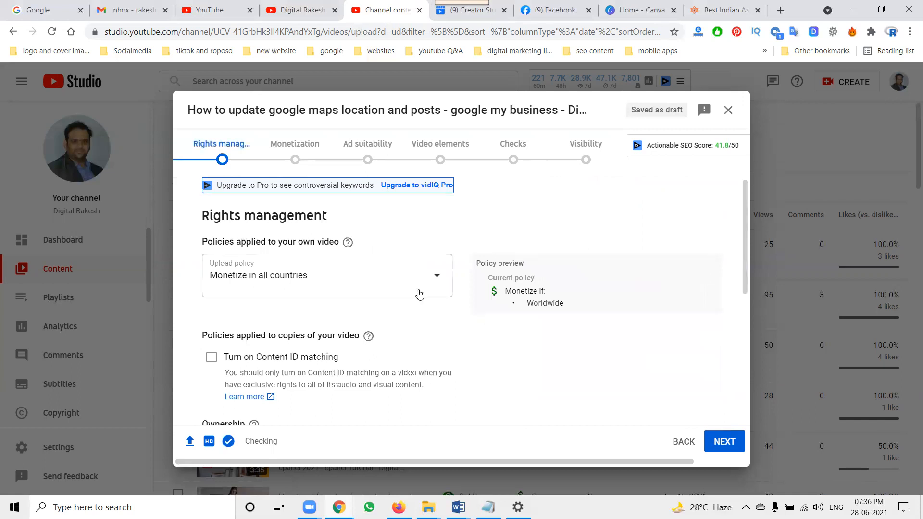
scroll(417, 293, down, 4)
scroll(417, 293, up, 3)
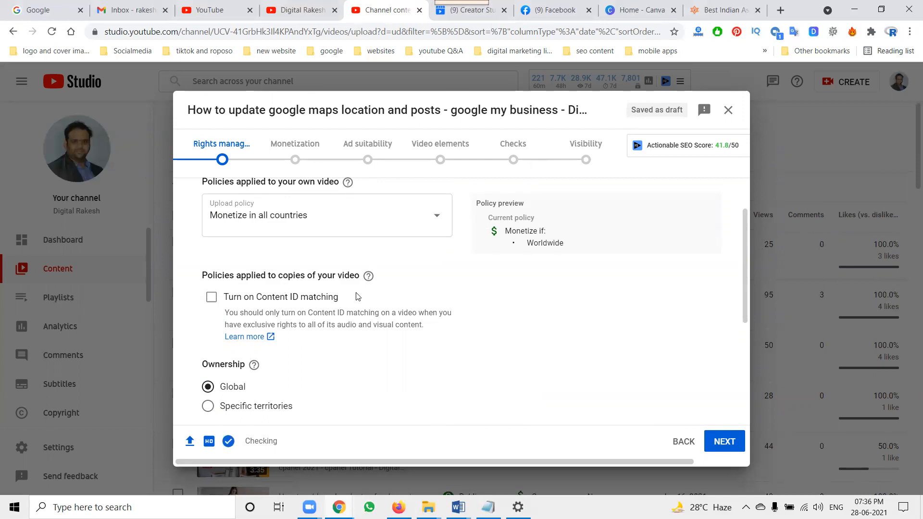
scroll(358, 296, down, 3)
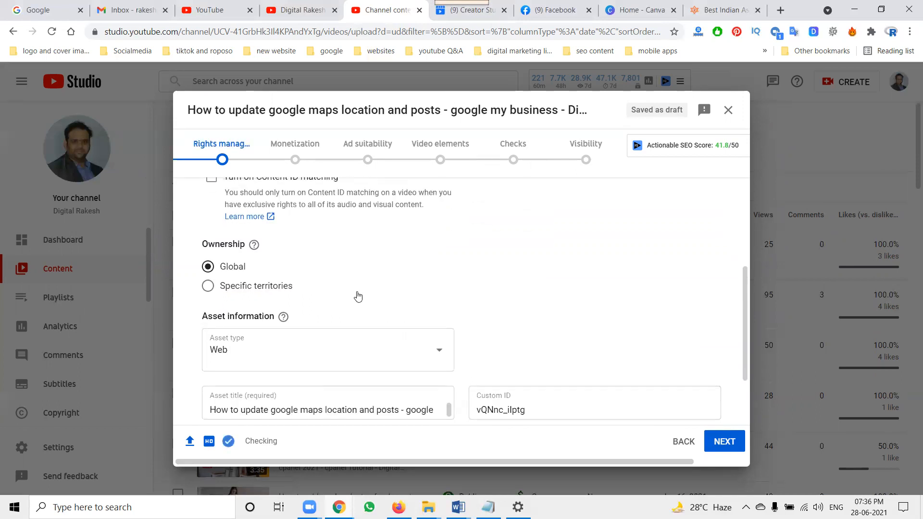
scroll(358, 295, up, 1)
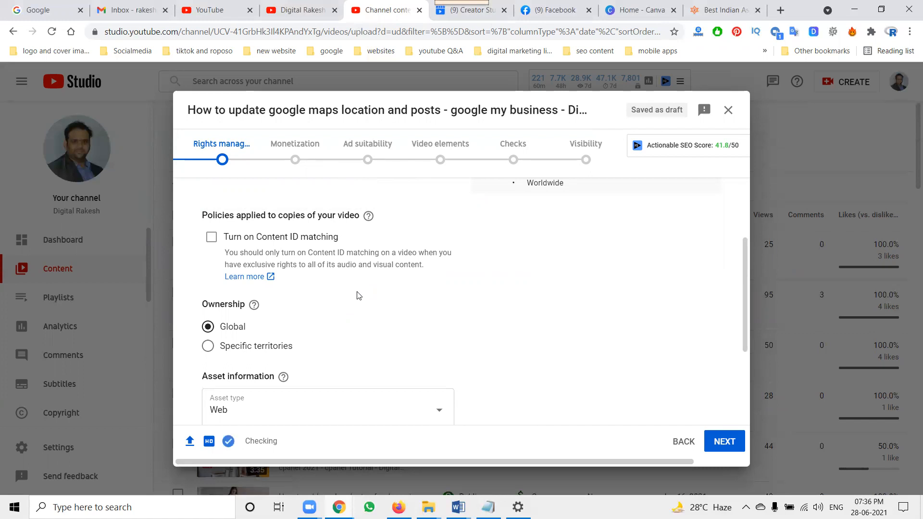
scroll(358, 296, down, 1)
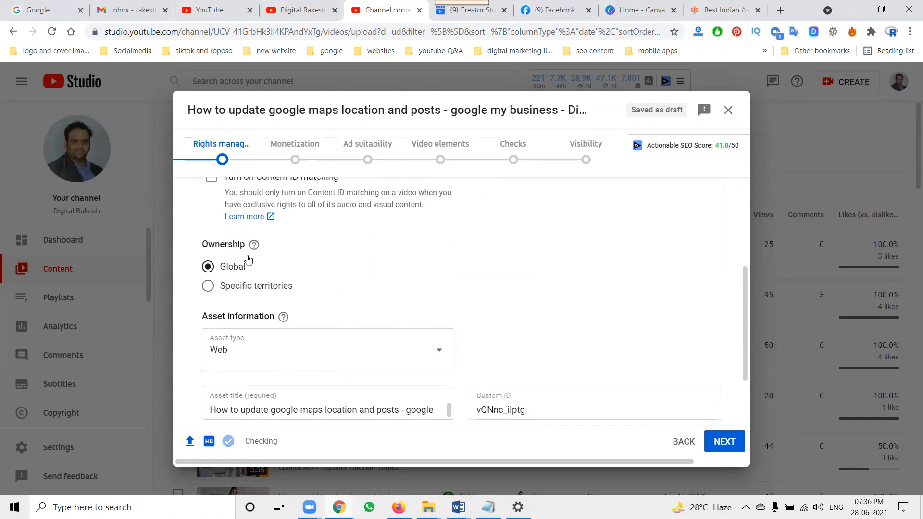
scroll(298, 279, down, 2)
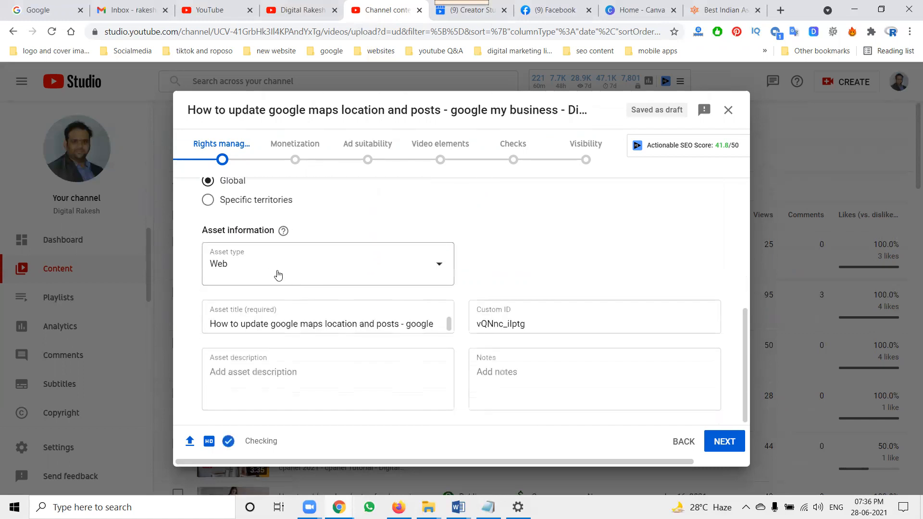
Choose Web as the asset type and copy the asset title into the asset description and notes.
click(263, 271)
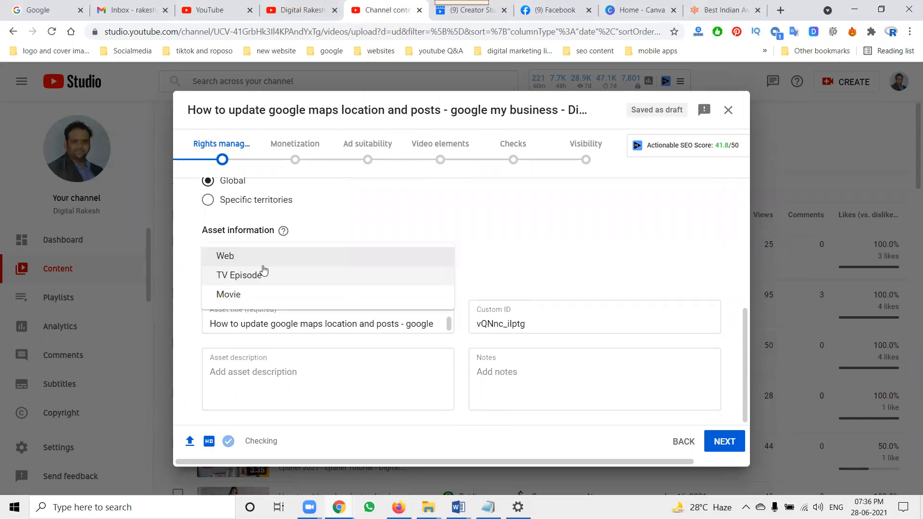
click(261, 259)
click(269, 322)
key(ctrl+a)
key(ctrl+c)
click(265, 353)
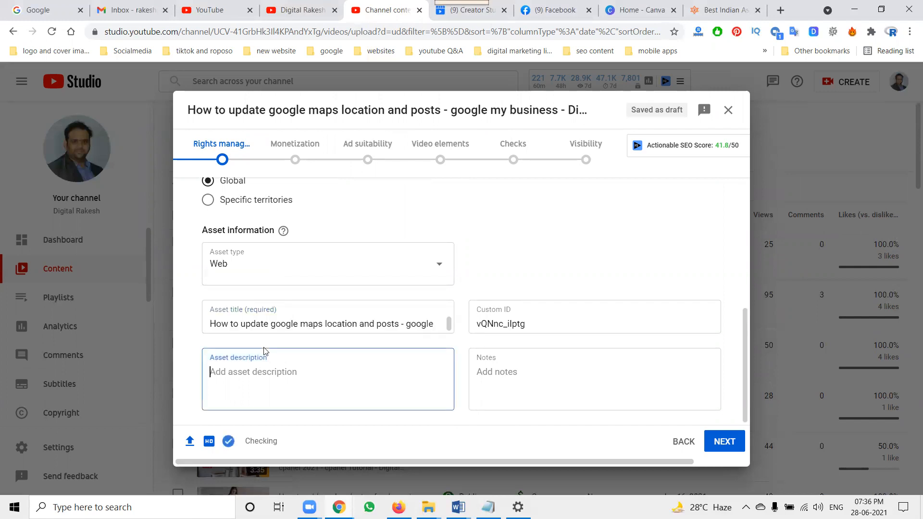
key(ctrl+v)
key(Tab)
key(ctrl+v)
Advance to monetization, leave the video ad settings as they are, and continue to the ad suitability questionnaire.
click(722, 443)
scroll(531, 345, down, 5)
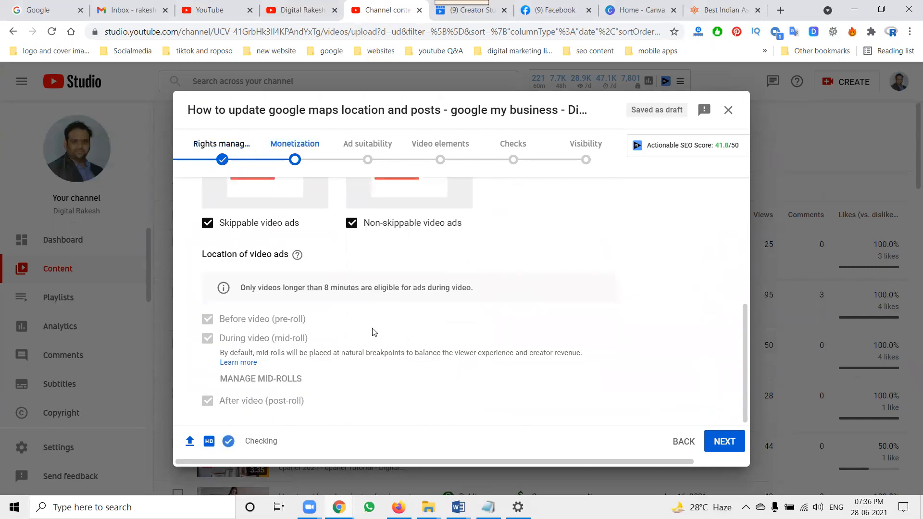
click(720, 438)
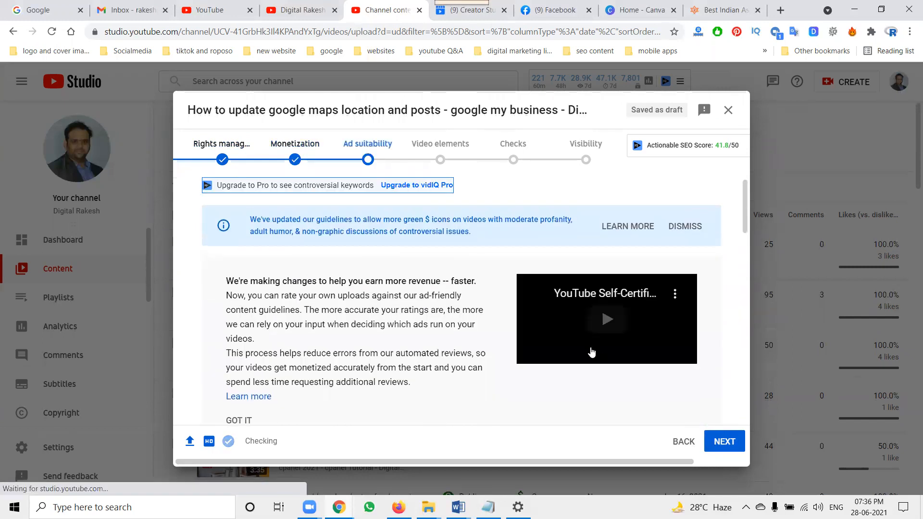
Examine the content categories of the ad suitability questionnaire, including the answer options under Sensitive events.
scroll(596, 355, down, 5)
scroll(581, 339, down, 10)
scroll(583, 343, up, 7)
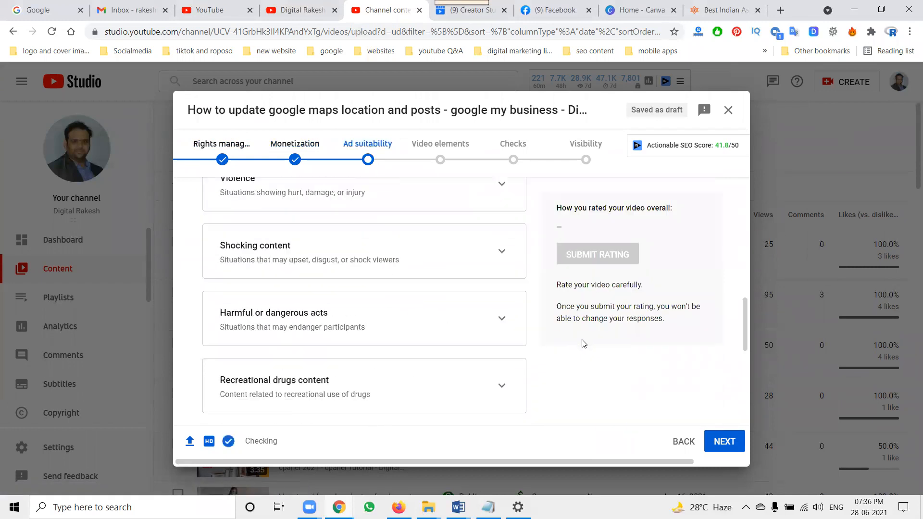
scroll(583, 343, up, 3)
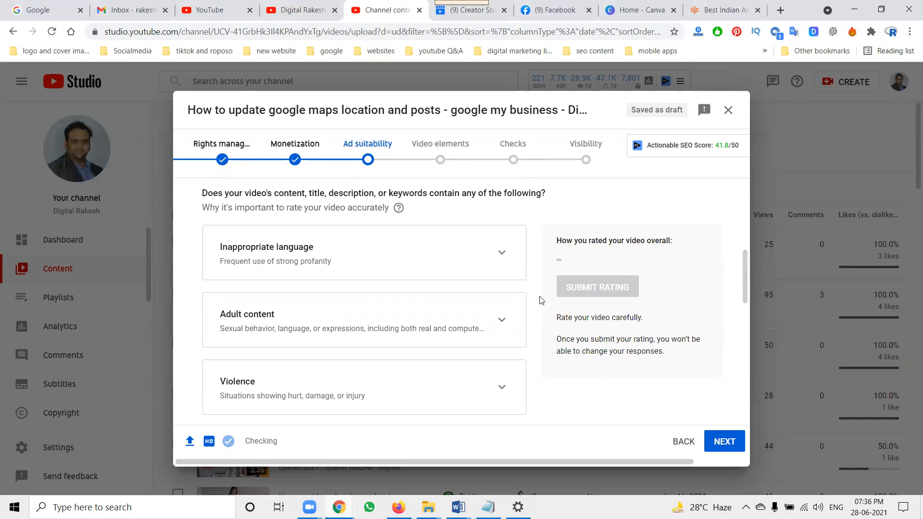
scroll(542, 301, down, 5)
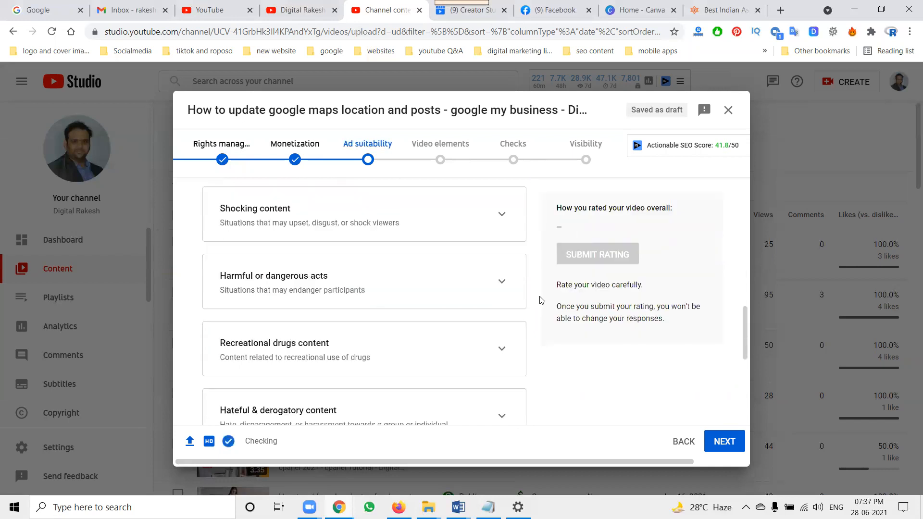
scroll(542, 300, down, 5)
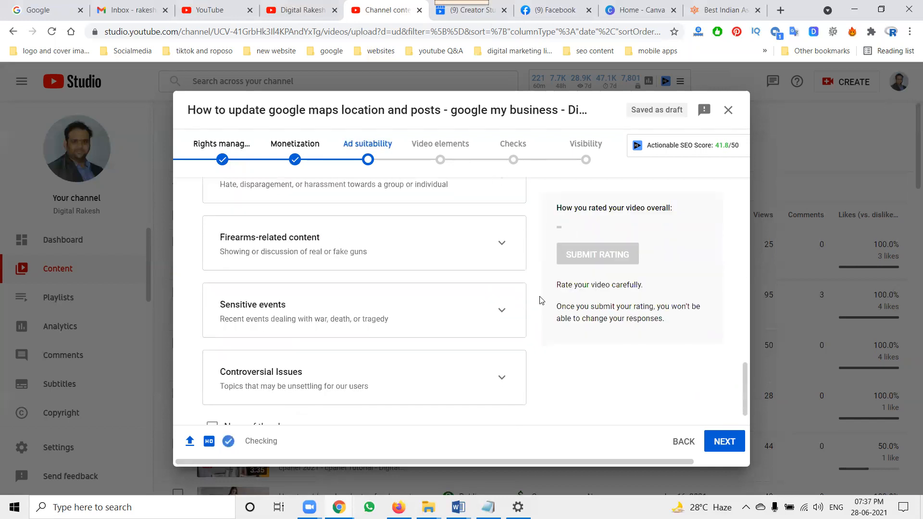
scroll(541, 300, down, 1)
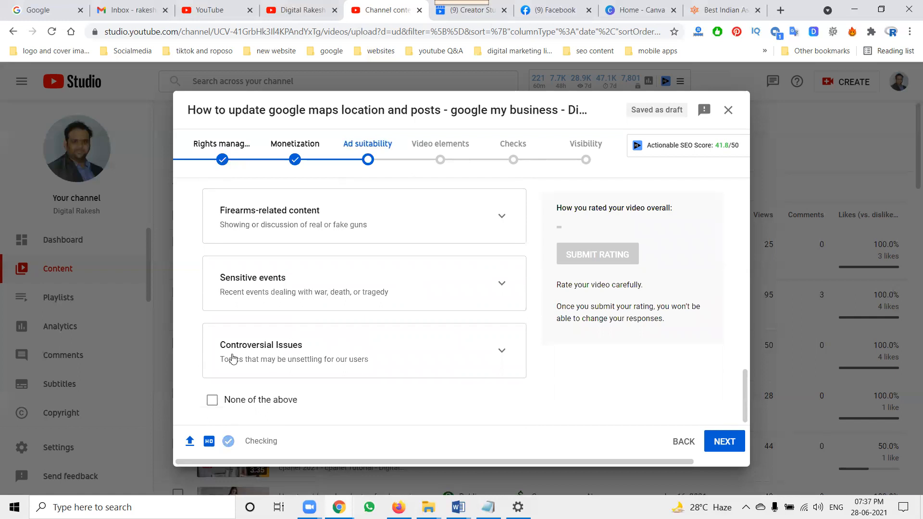
click(503, 287)
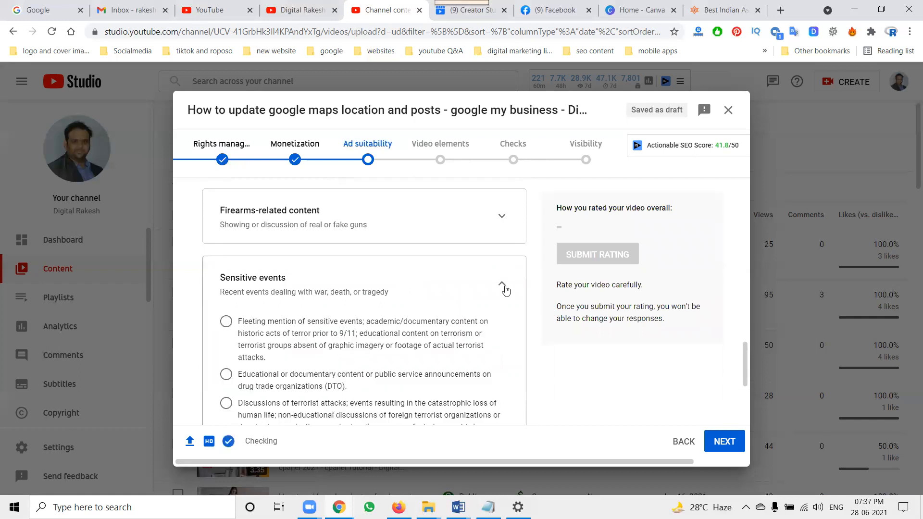
click(503, 286)
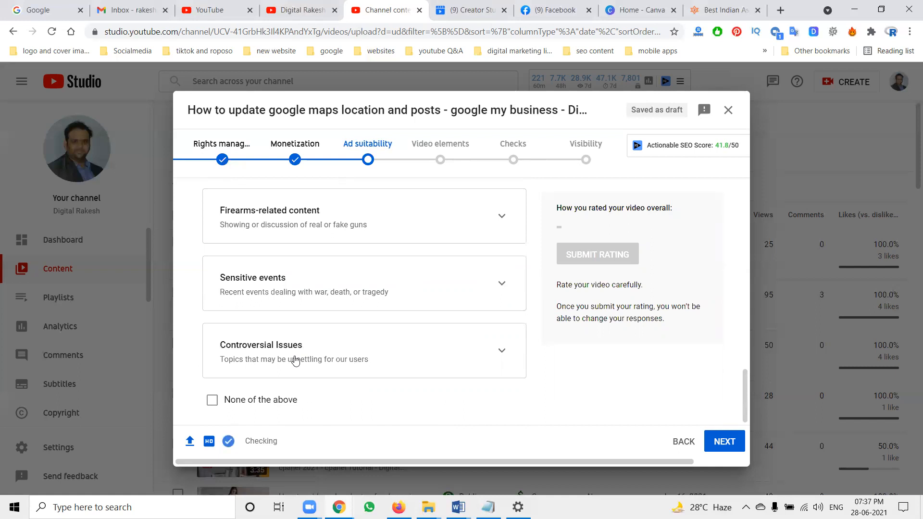
Declare None of the above for ad suitability and submit the rating.
click(212, 399)
scroll(596, 321, up, 3)
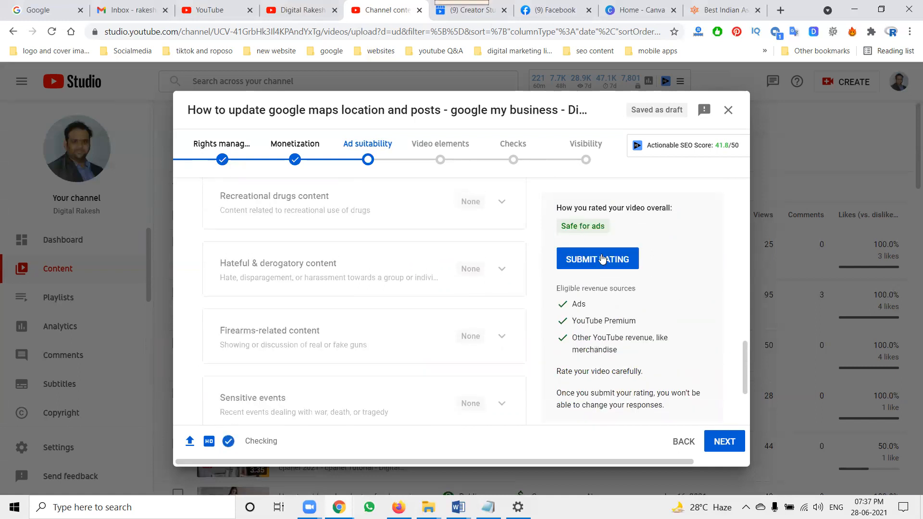
click(601, 259)
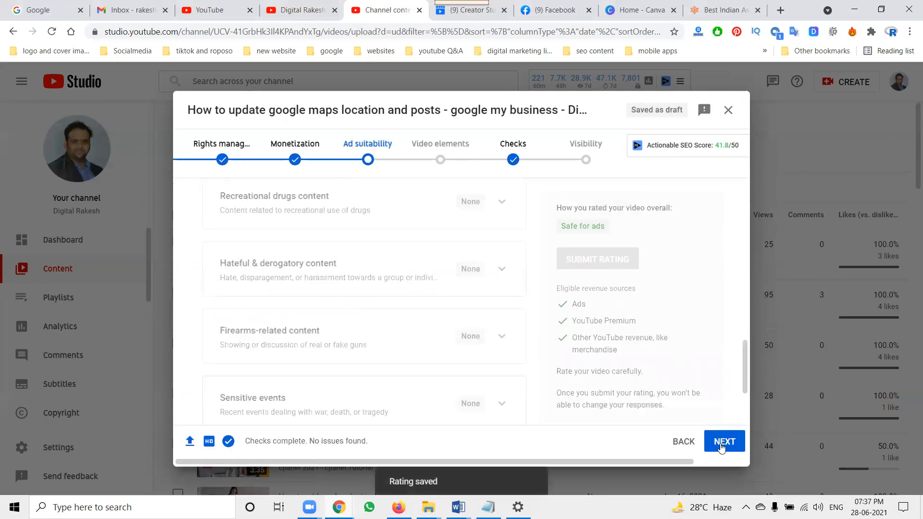
Review the submitted ad suitability answers and continue to the video elements stage.
scroll(607, 349, up, 10)
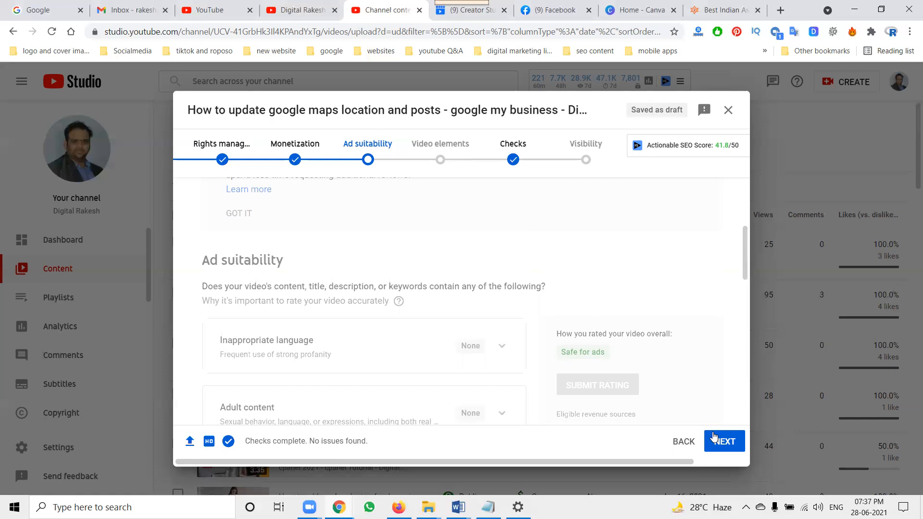
scroll(680, 324, down, 3)
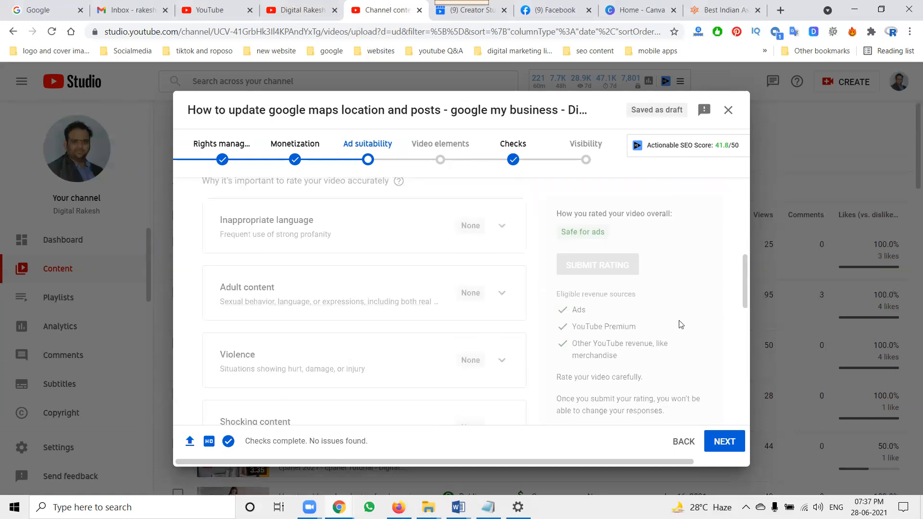
click(721, 442)
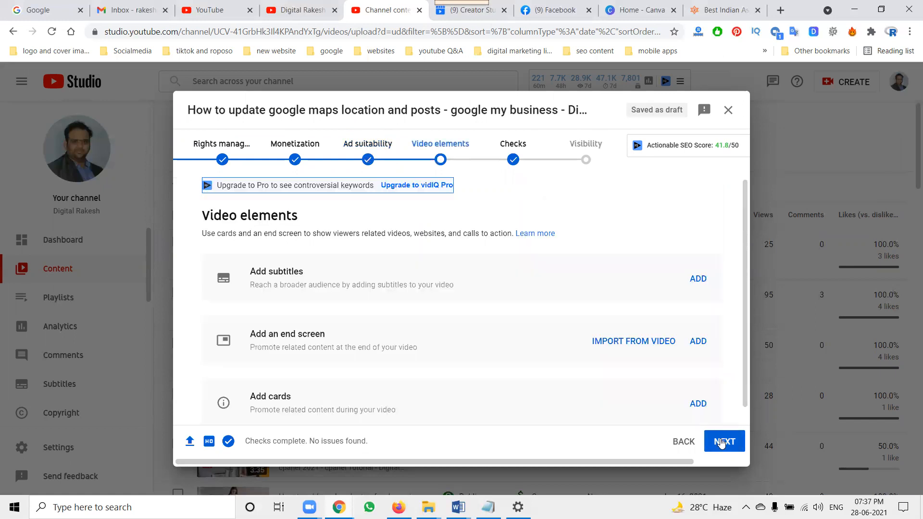
Open the end screen editor and add two video elements, Most recent upload and Best for viewer.
click(655, 343)
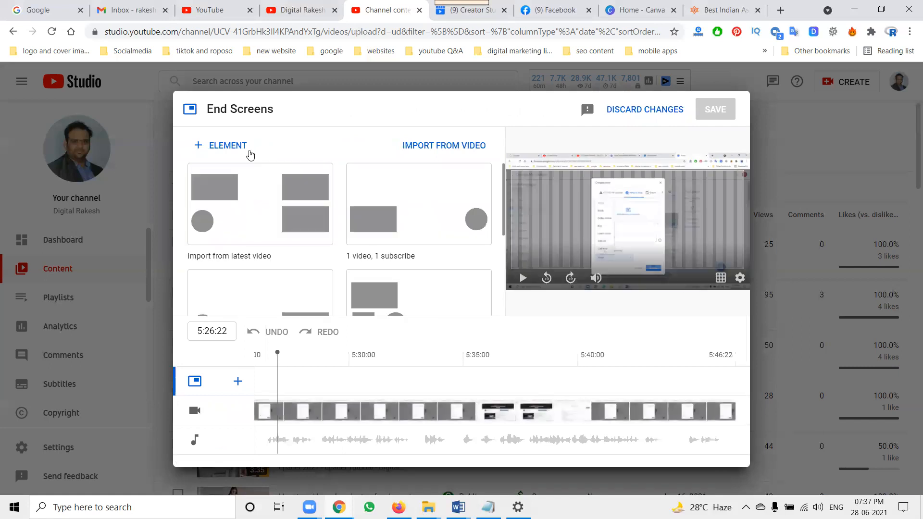
click(243, 152)
click(233, 145)
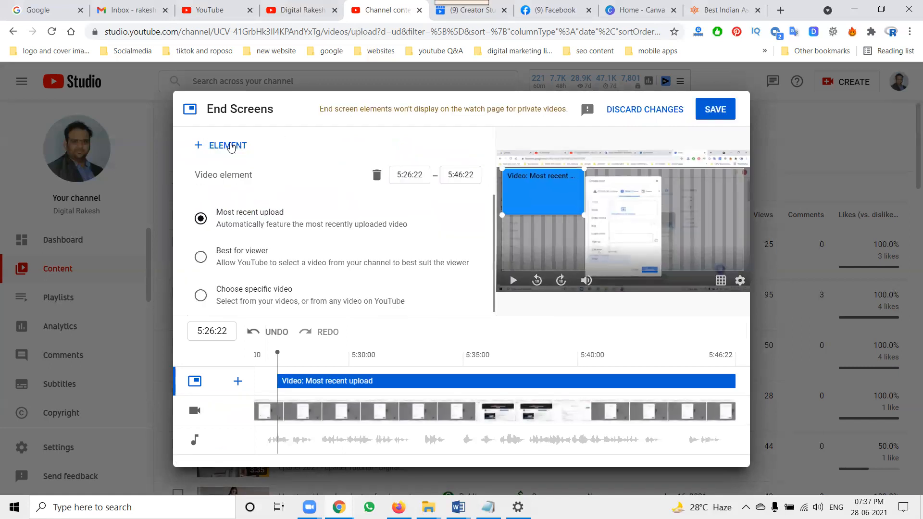
click(230, 147)
click(229, 145)
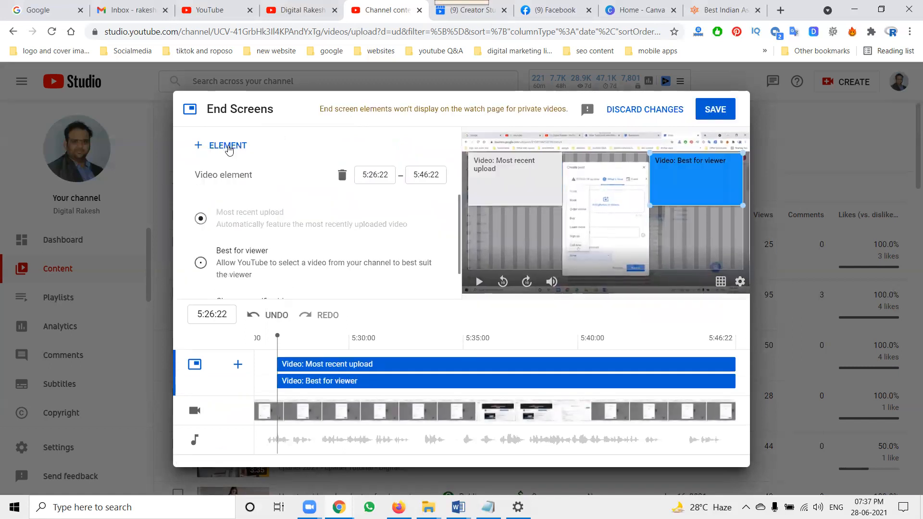
Add a playlist element to the end screen using The New Google My Business Features playlist.
click(229, 147)
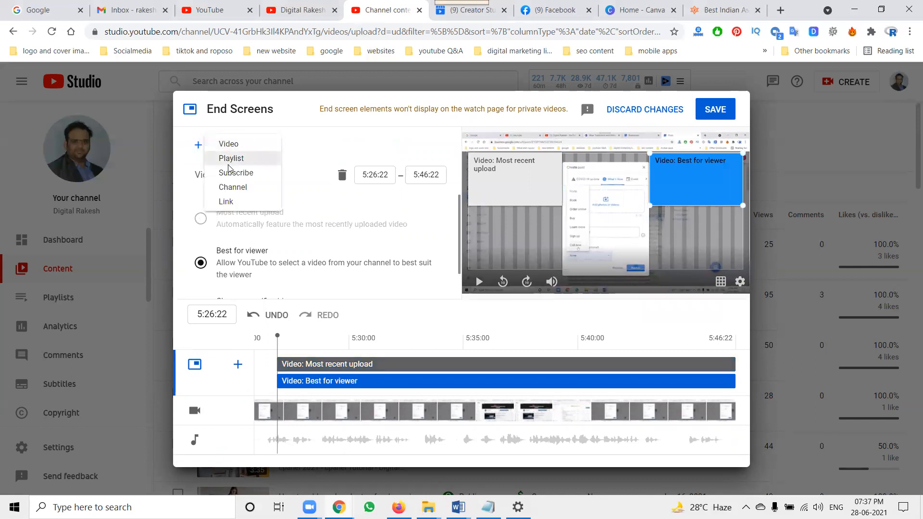
click(230, 161)
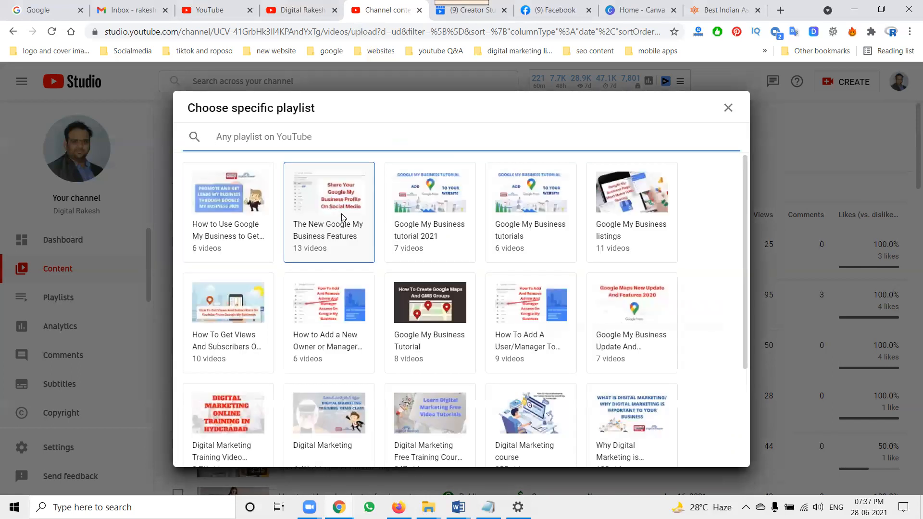
click(343, 217)
Add the channel's subscribe element to the end screen and save the end screen.
click(230, 146)
click(233, 173)
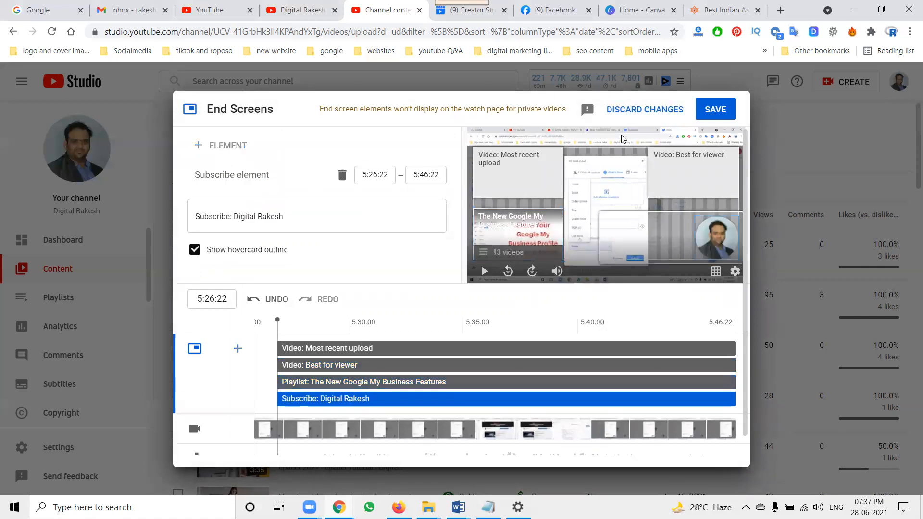
click(705, 115)
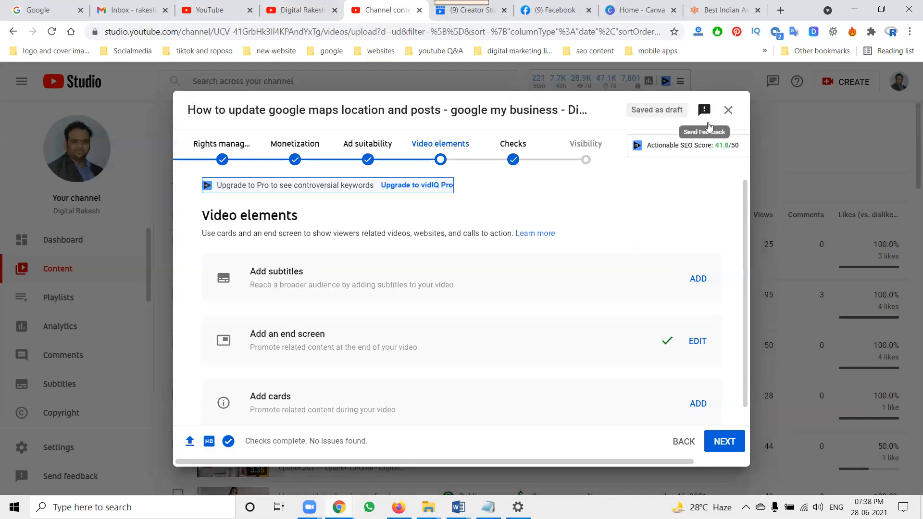
Open the cards editor and add a video card for the "how to get leads for your business from…" video.
click(699, 404)
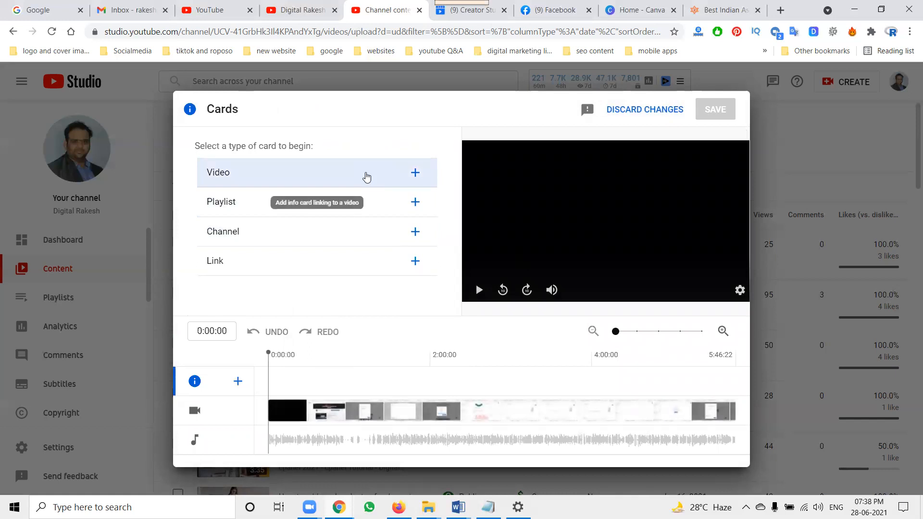
click(366, 177)
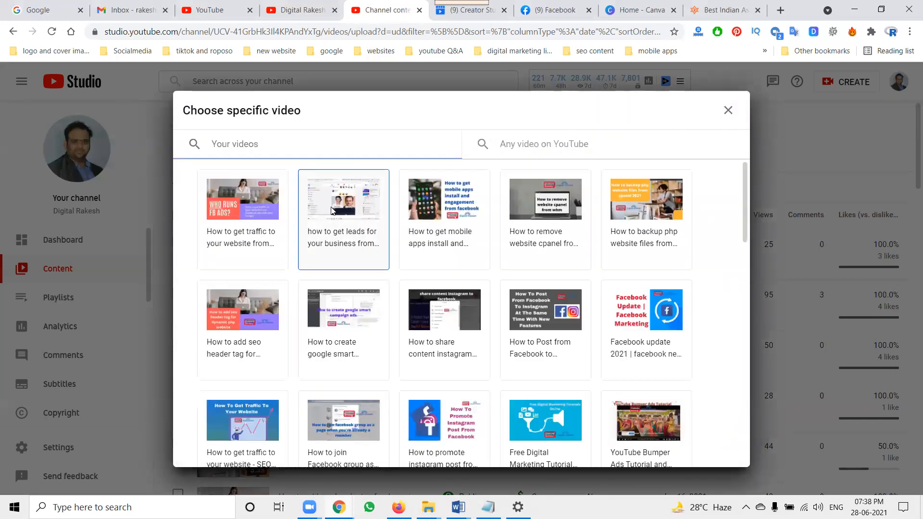
click(332, 210)
Add a second video card for the "How to get traffic to your website from facebook ads" video.
click(207, 146)
click(208, 144)
click(220, 197)
Add a playlist card featuring one of the channel's playlists.
click(206, 146)
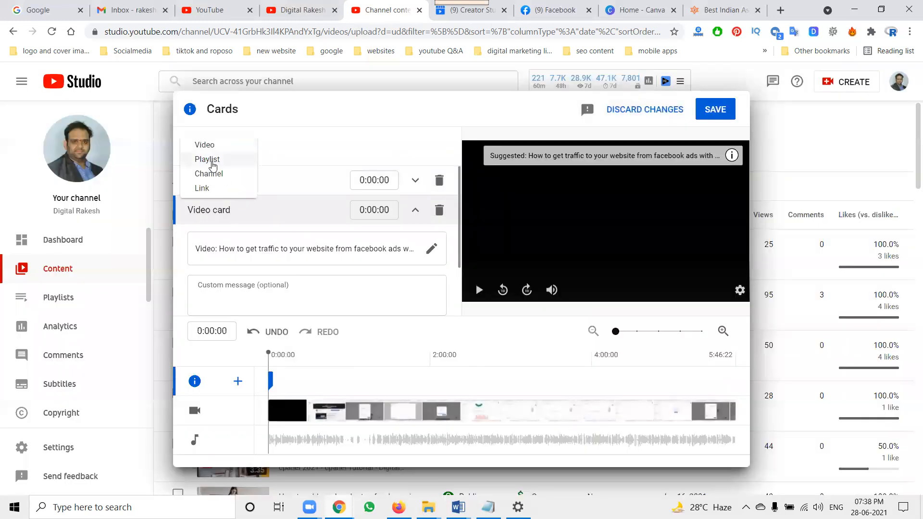
click(208, 160)
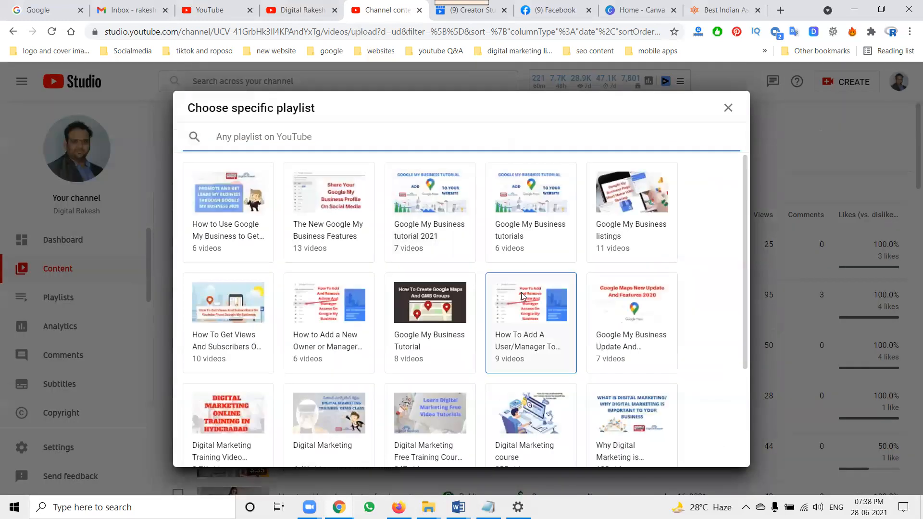
scroll(543, 322, down, 2)
click(542, 323)
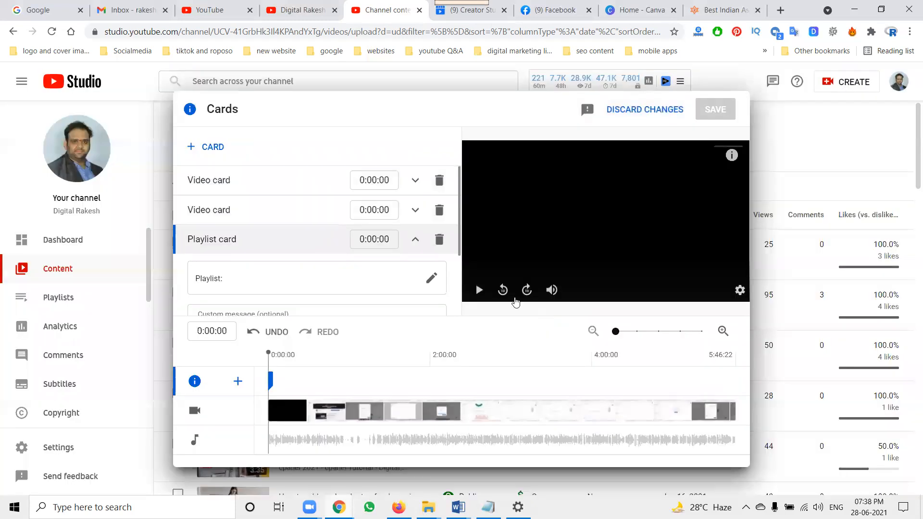
Add a playlist card featuring the "The New Google My Business Features" playlist.
click(215, 148)
click(217, 160)
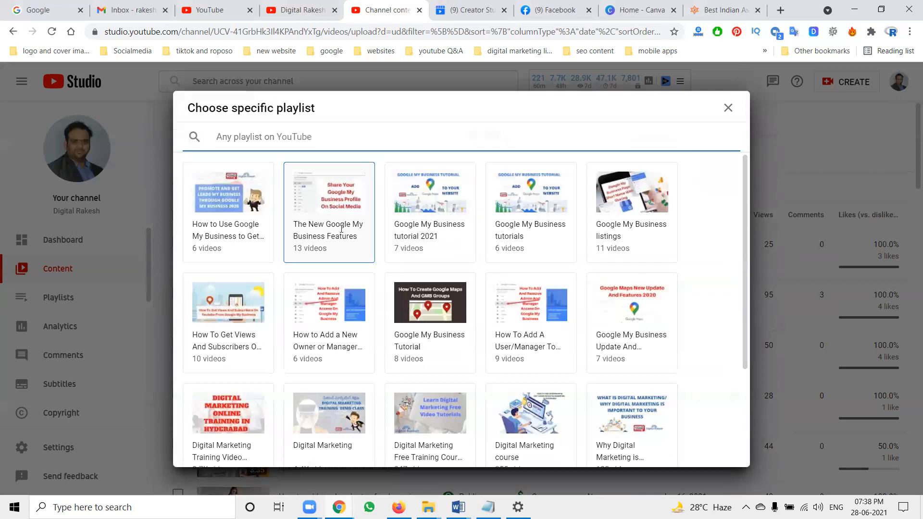
click(336, 221)
Add another playlist card featuring the "Why Digital Marketing is Important to Your Business" playlist and save the cards.
click(217, 149)
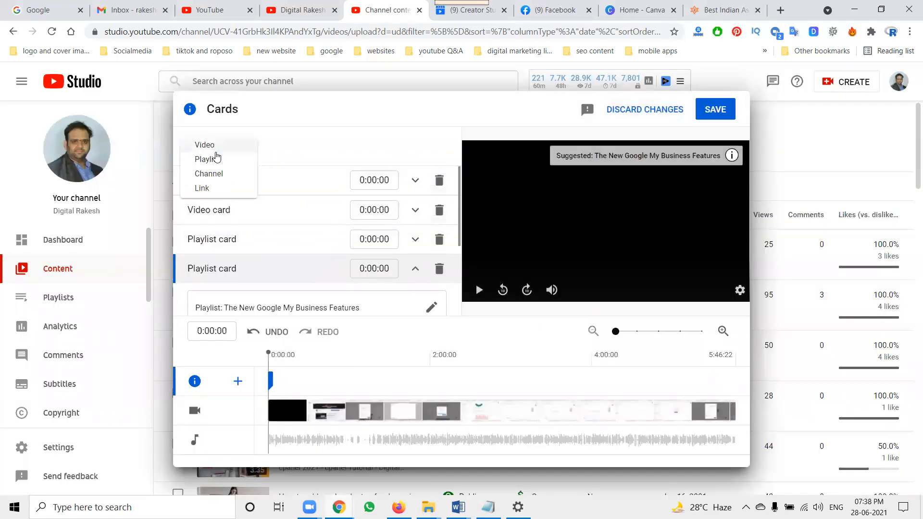
click(217, 157)
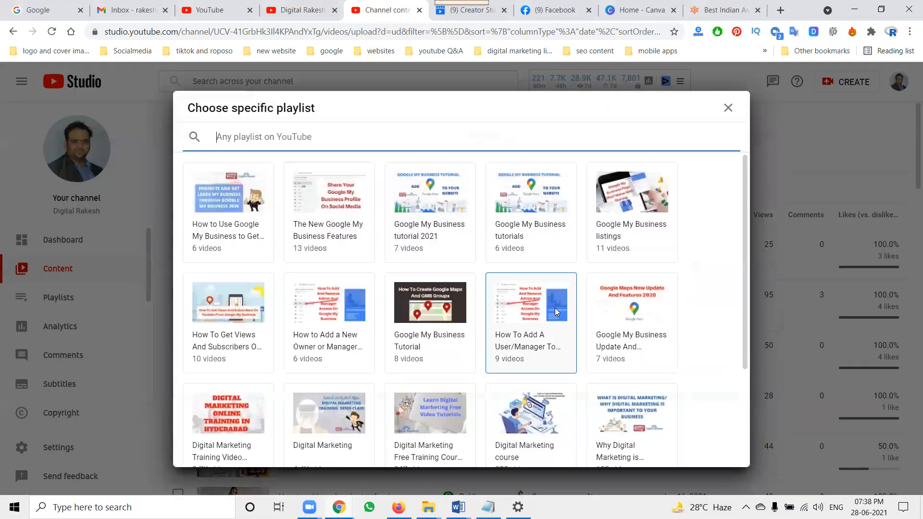
scroll(554, 308, down, 4)
click(626, 285)
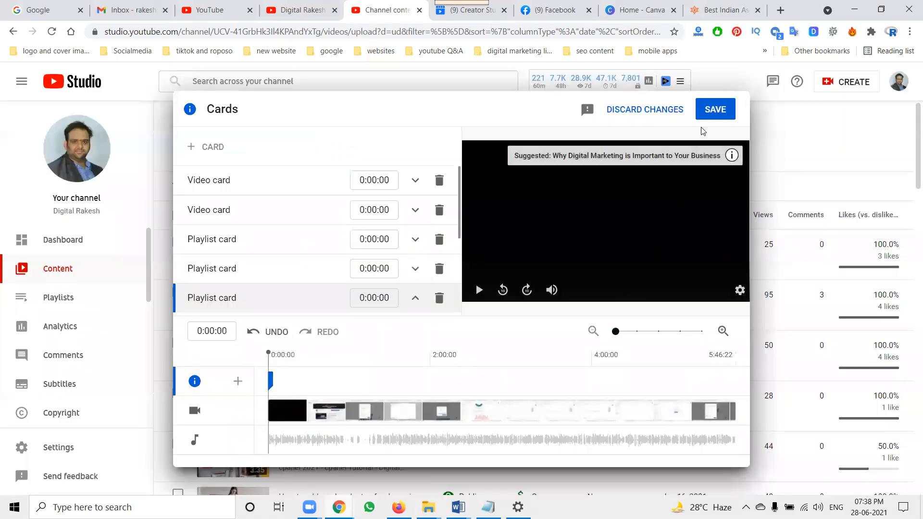
click(712, 114)
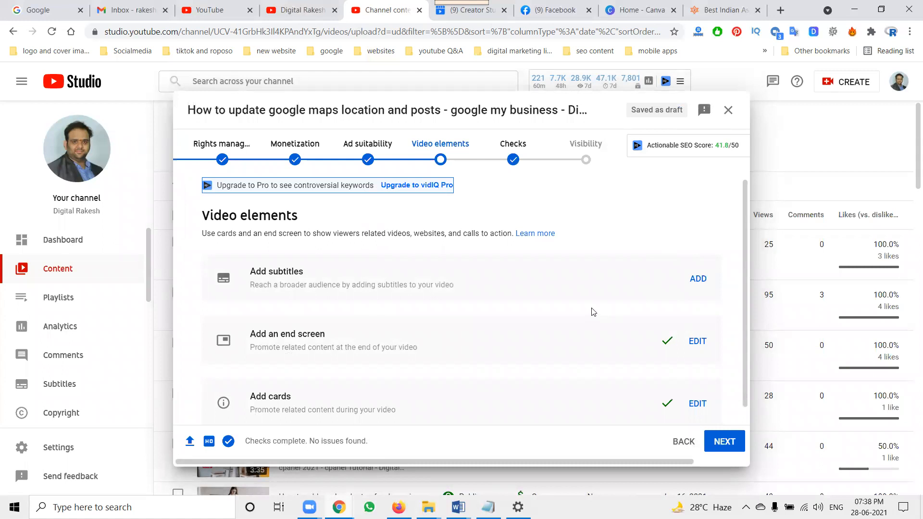
Continue past the video elements and checks to the visibility stage and save the video as Unlisted.
scroll(594, 312, down, 1)
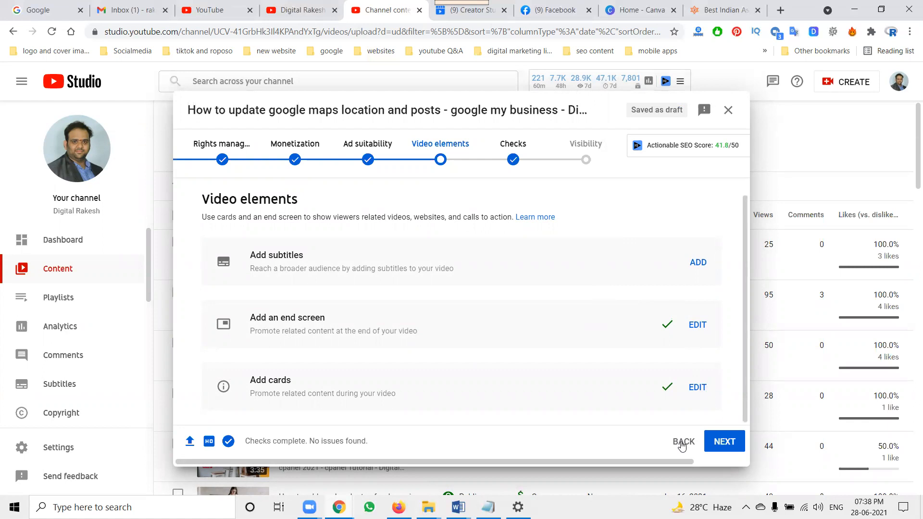
click(718, 442)
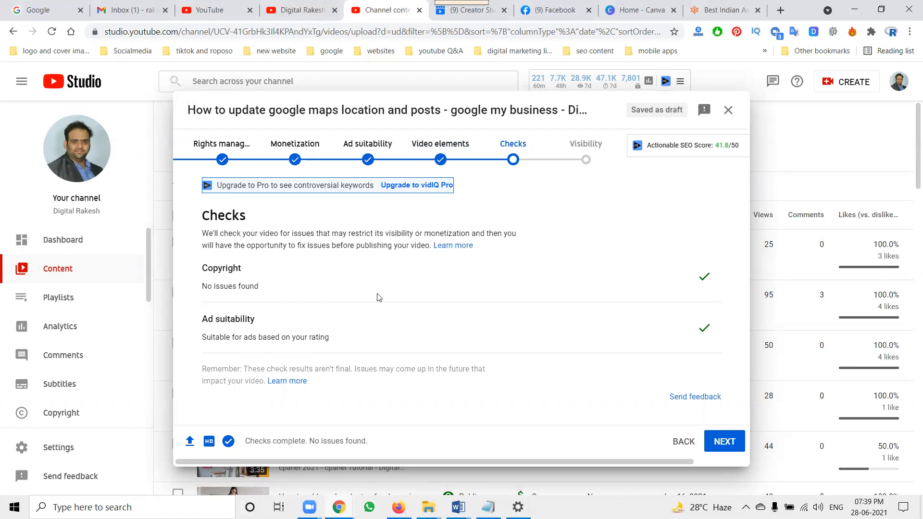
click(730, 440)
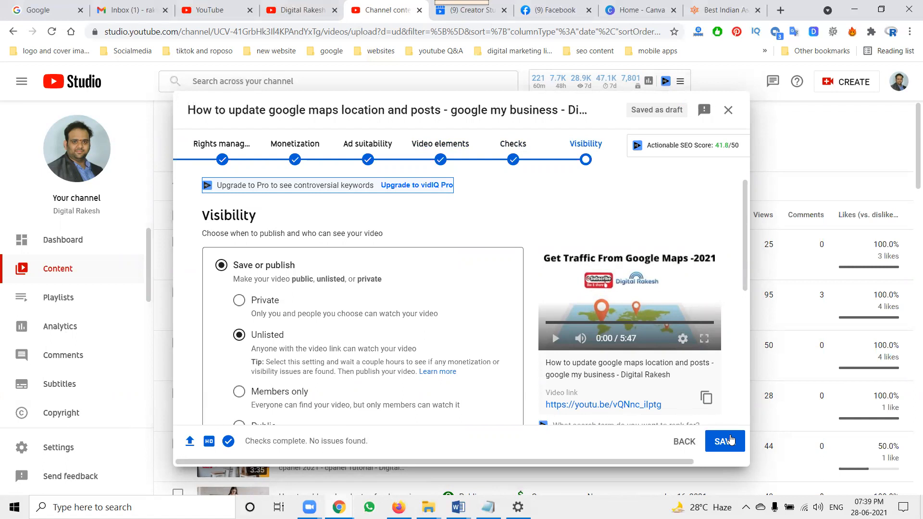
scroll(483, 295, down, 1)
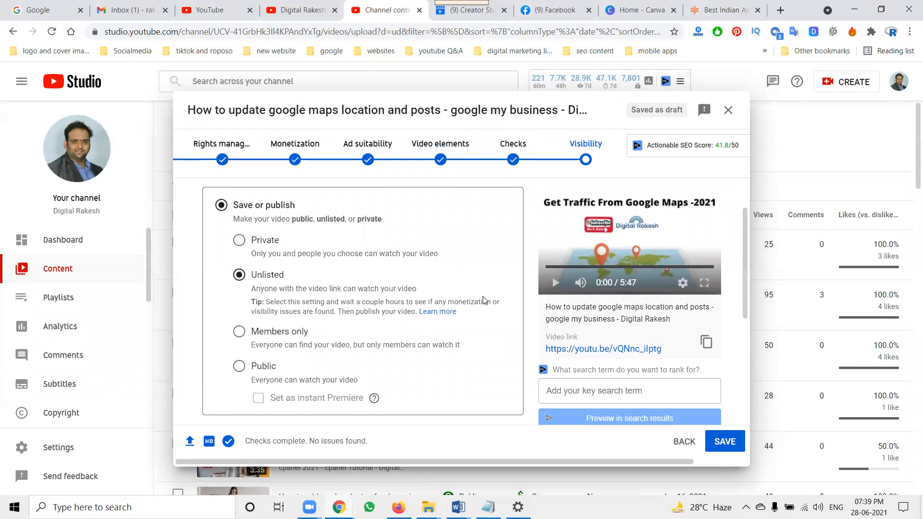
click(724, 444)
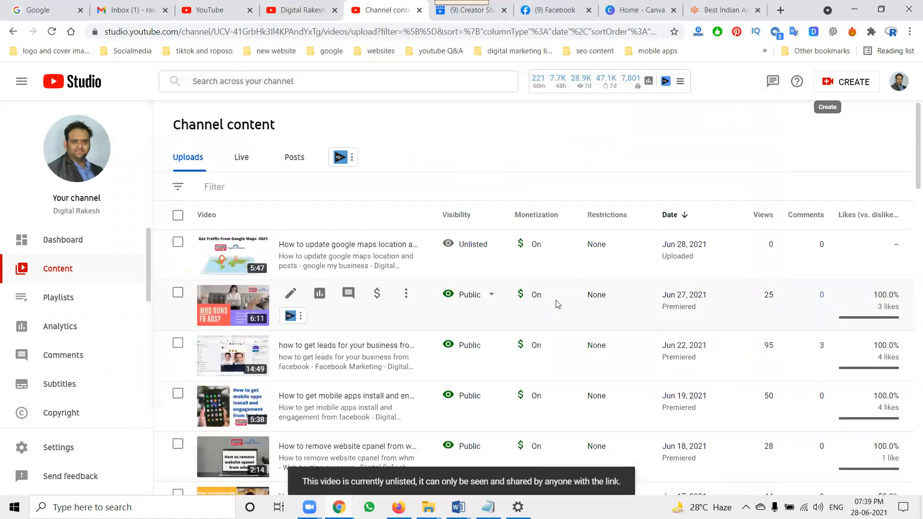
Change the newly uploaded video's visibility to Schedule with Jun 28, 2021 as the date.
click(492, 245)
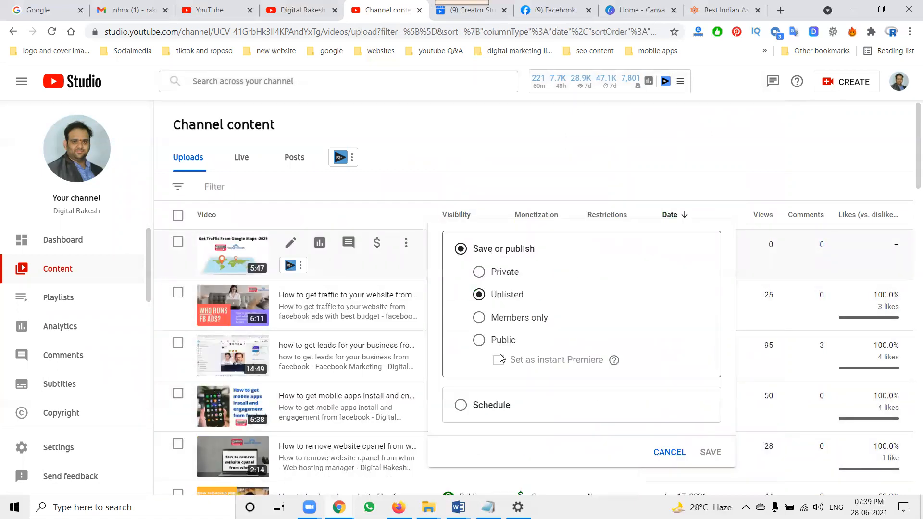
click(498, 405)
click(525, 331)
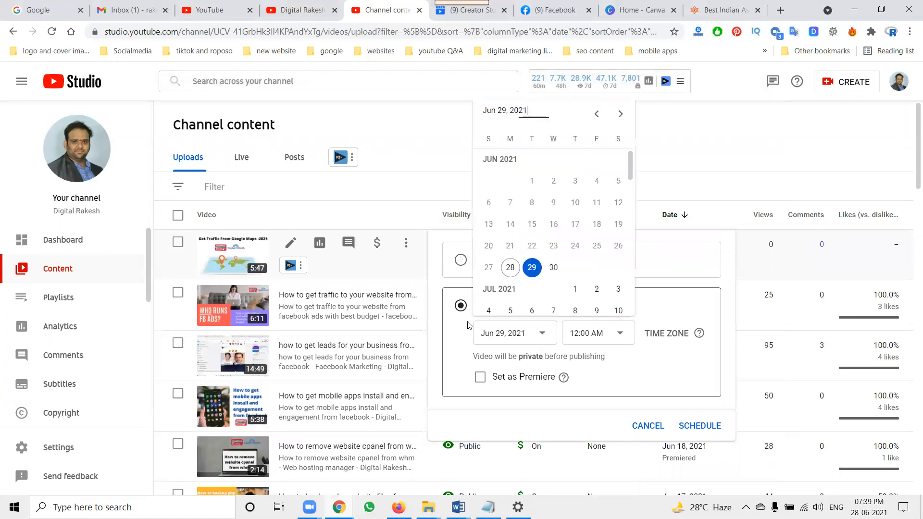
click(510, 266)
Set the publishing time to 7:45 PM, mark the video as a Premiere and confirm the schedule.
click(599, 339)
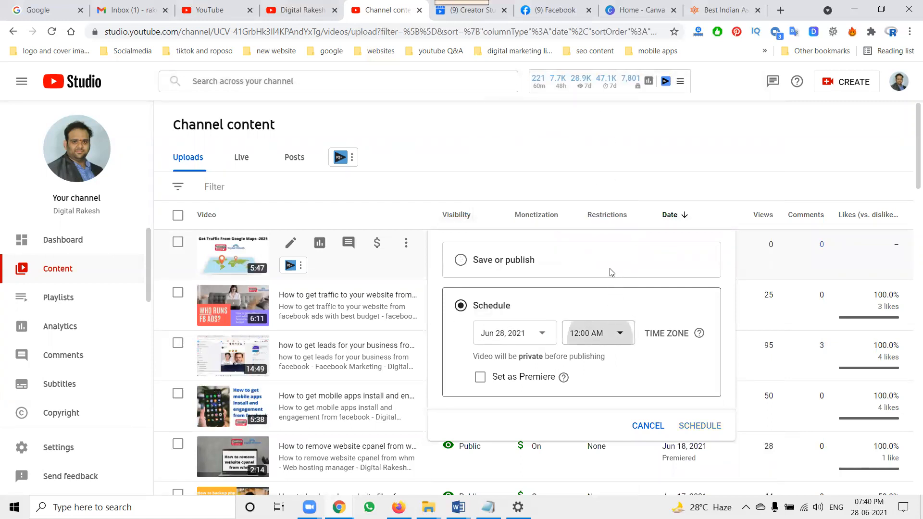
scroll(602, 252, down, 3)
scroll(601, 251, down, 10)
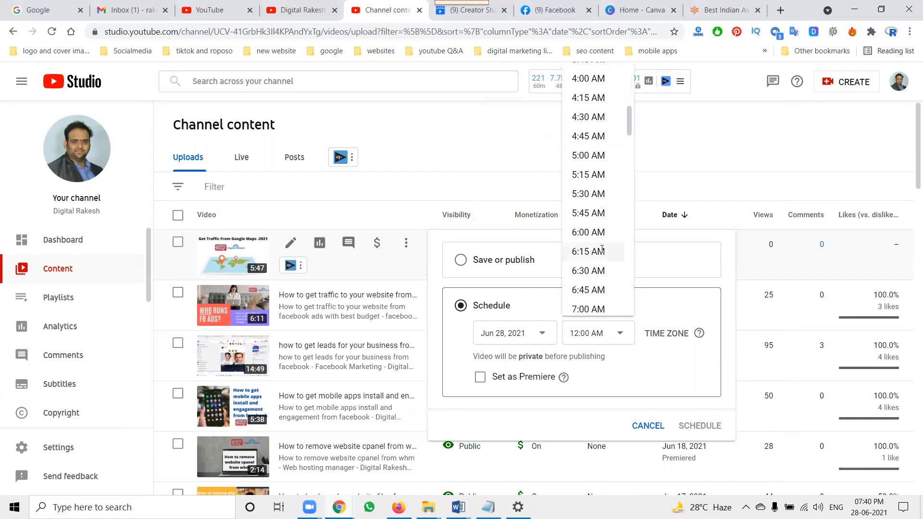
scroll(601, 249, down, 6)
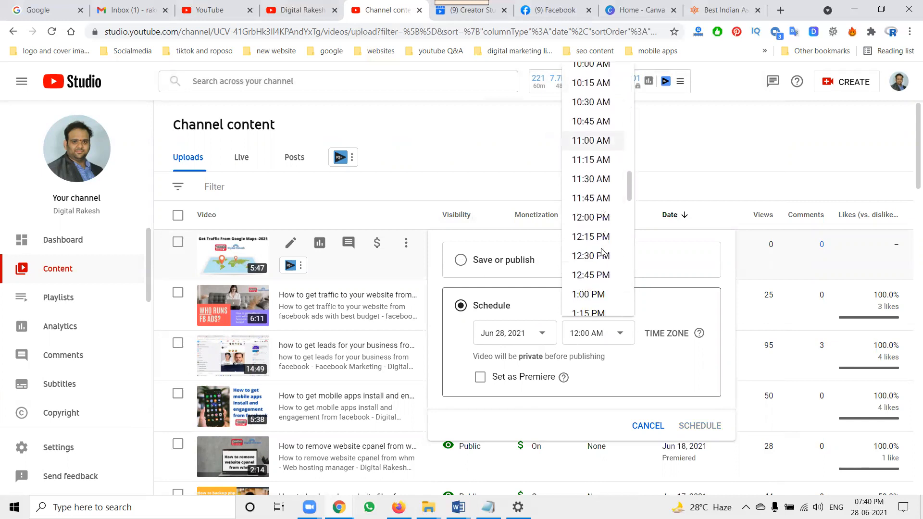
scroll(602, 250, down, 6)
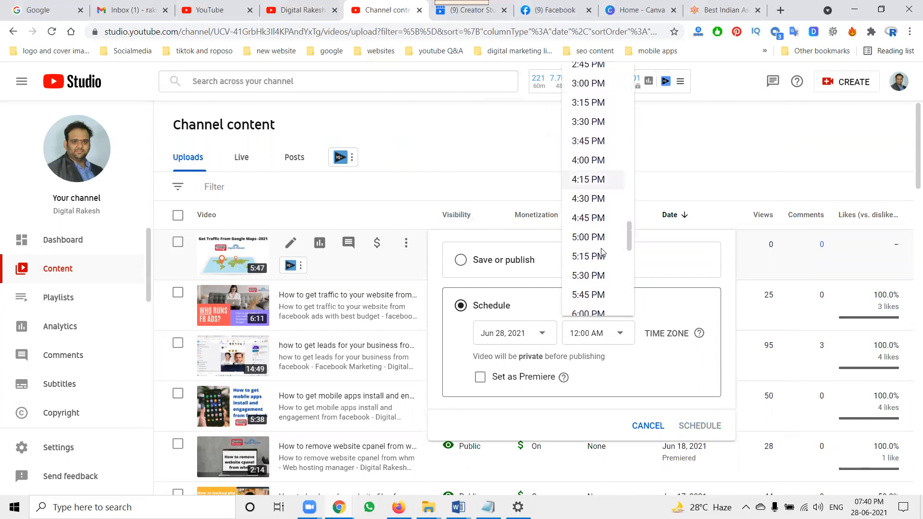
scroll(601, 251, down, 1)
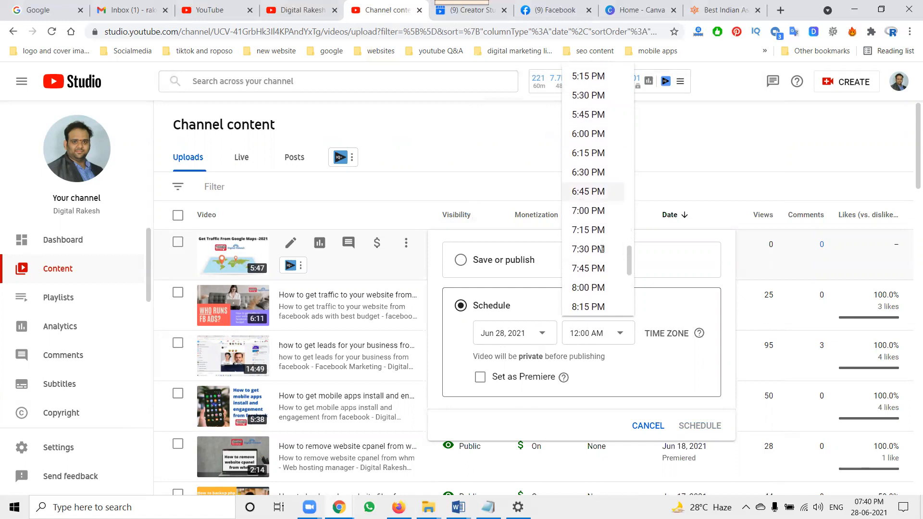
click(589, 268)
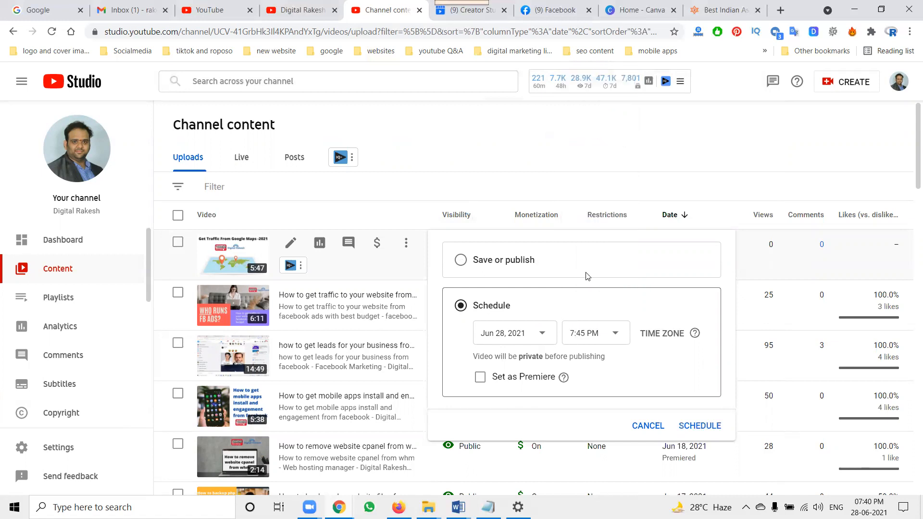
click(480, 376)
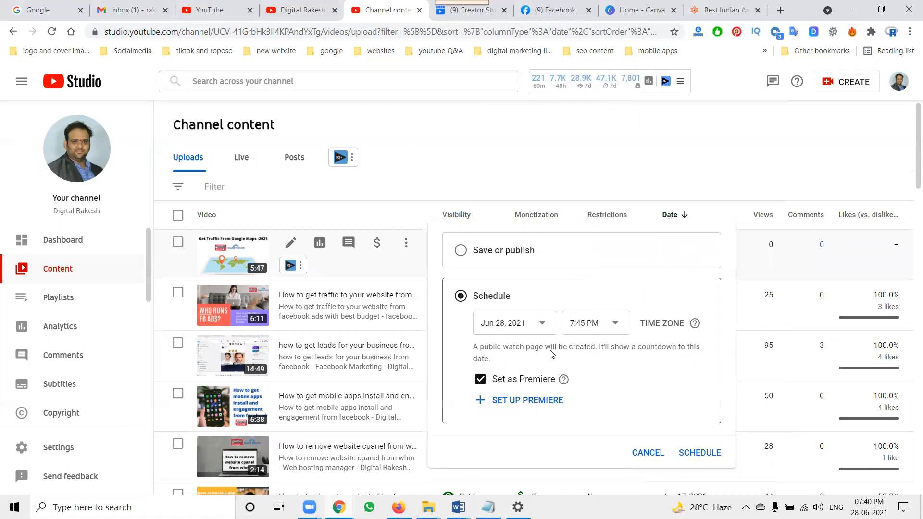
click(693, 455)
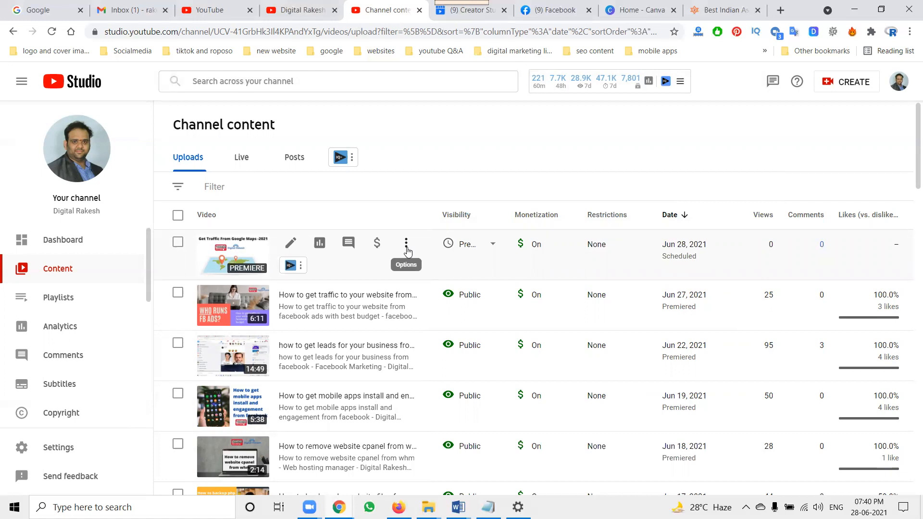
Copy the scheduled video's shareable link and open it in an incognito window to view its premiere page.
click(407, 245)
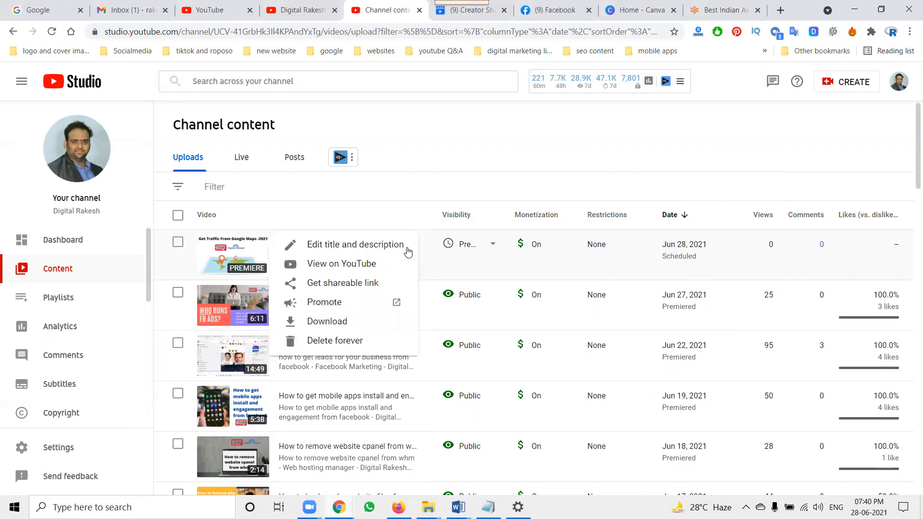
click(357, 283)
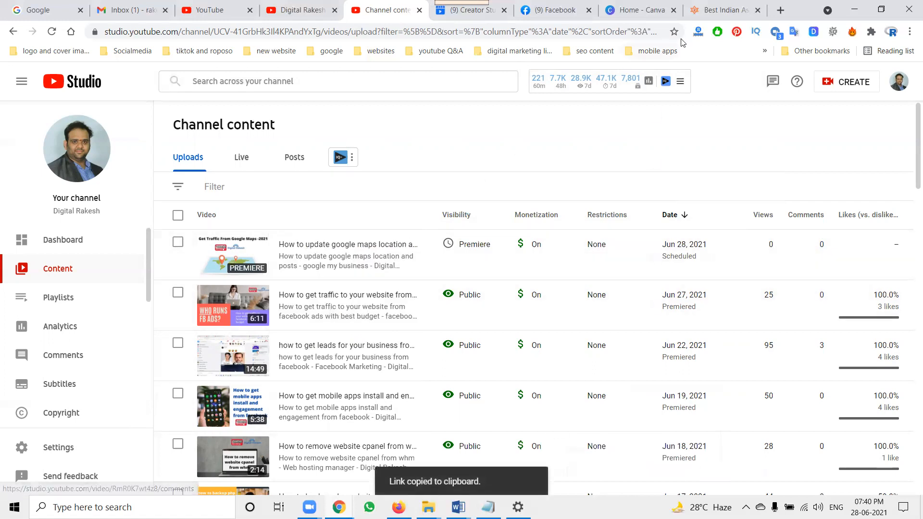
click(780, 10)
right_click(482, 31)
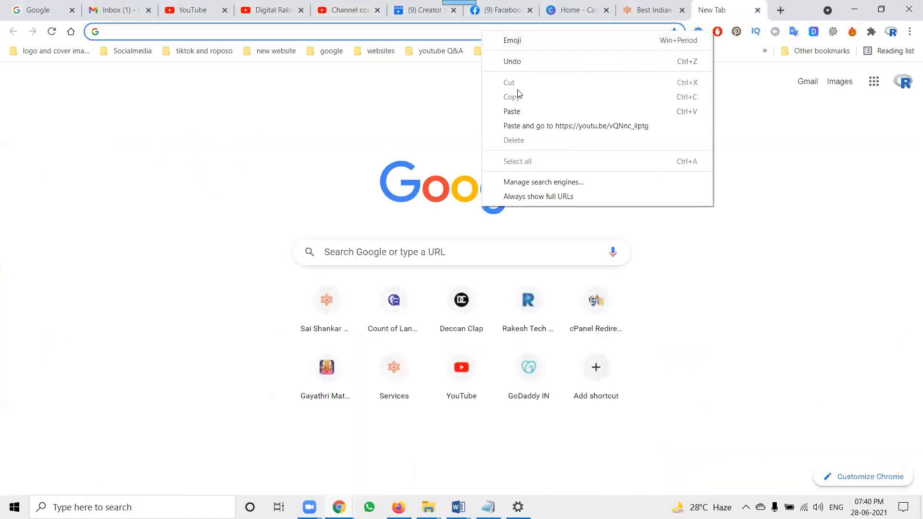
click(910, 31)
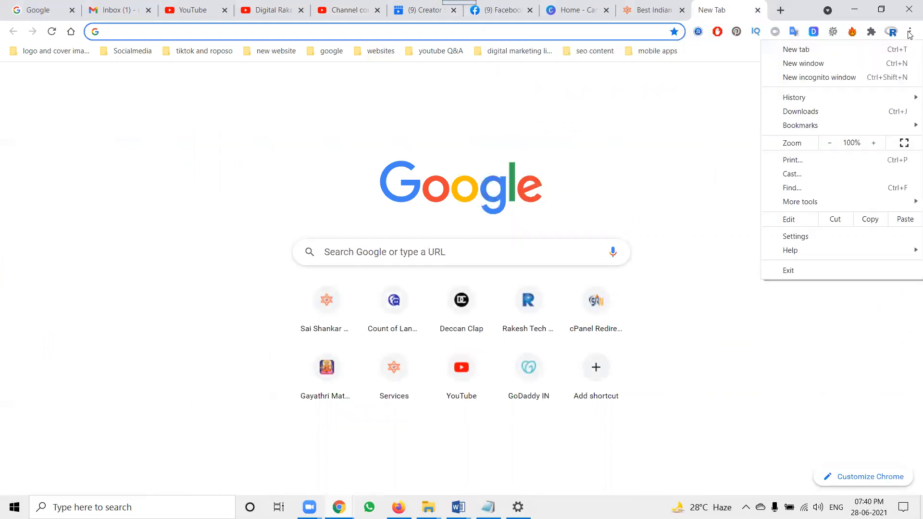
click(707, 76)
key(ctrl+shift+n)
right_click(406, 31)
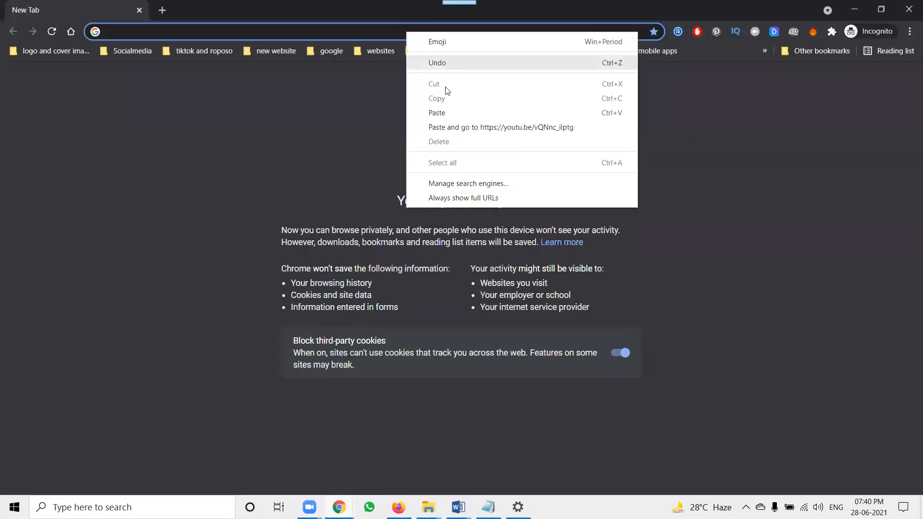
click(450, 126)
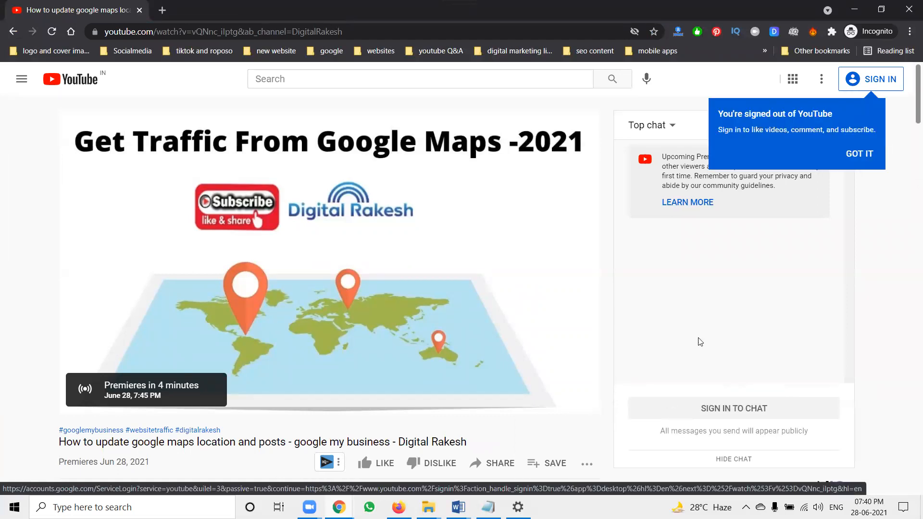
Close the incognito window, return to the channel content list and view the channel's public videos page.
click(900, 13)
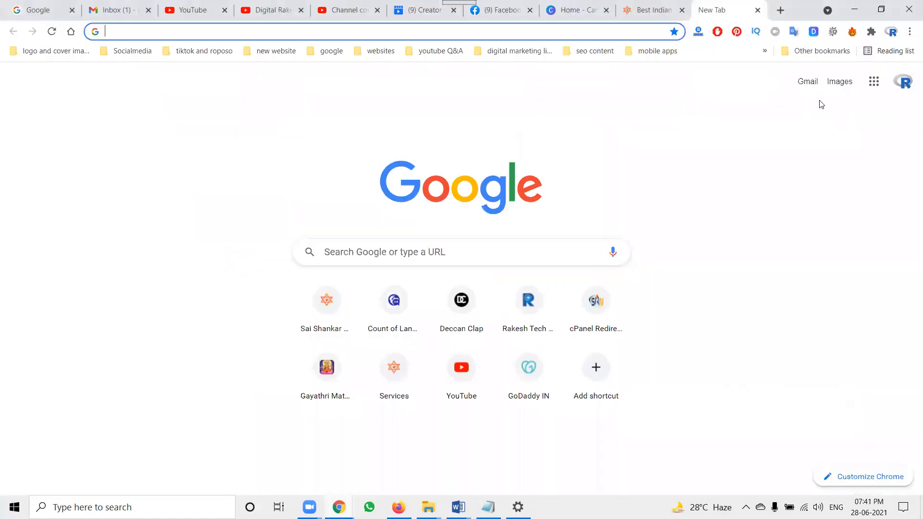
click(353, 13)
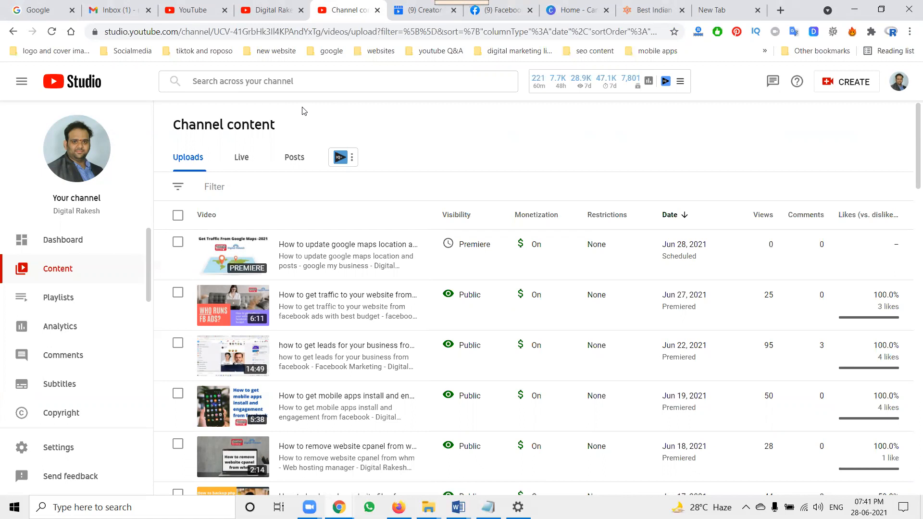
click(273, 5)
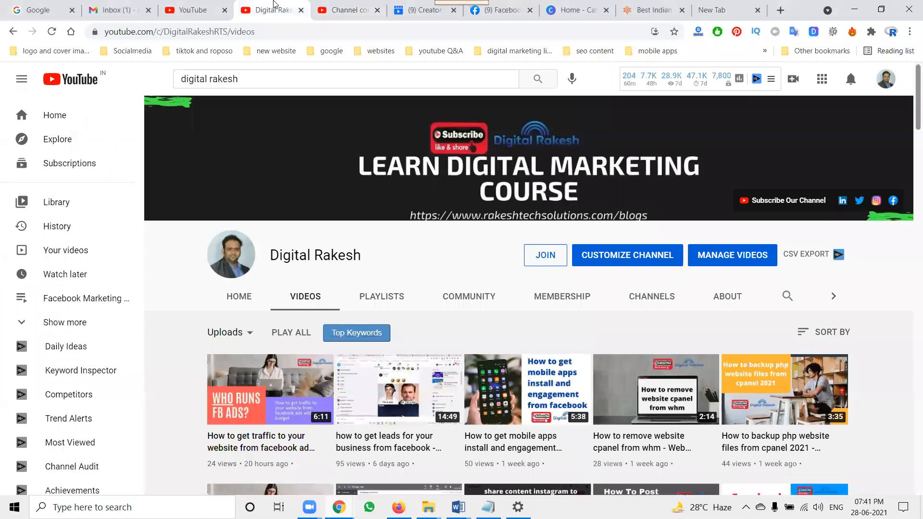